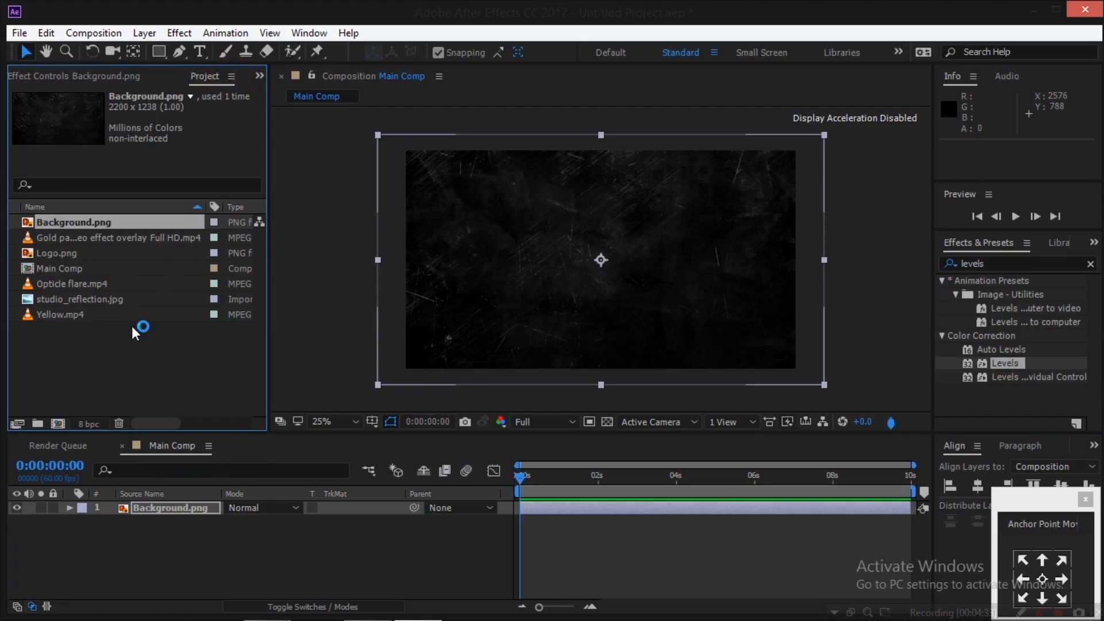
Step: Create a new composition named Studio Reflection
click(57, 425)
text(Studio Reflection)
key(Return)
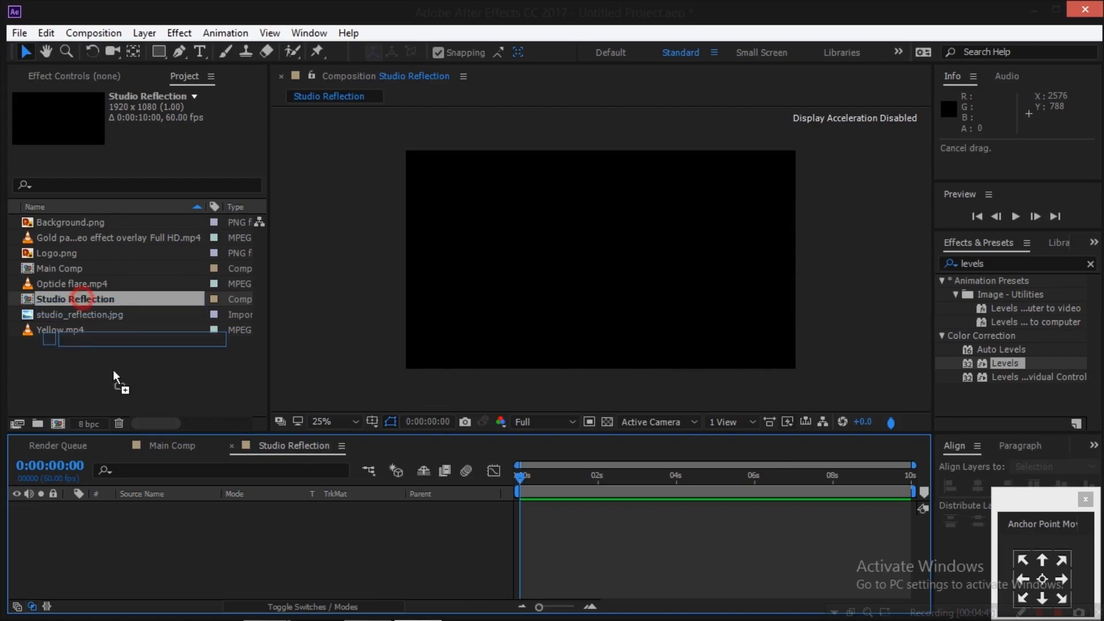
Step: Add studio_reflection.jpg to the Studio Reflection composition and set the layer's scale to 50%
click(87, 314)
drag(91, 329, 177, 537)
key(s)
click(274, 521)
text(5)
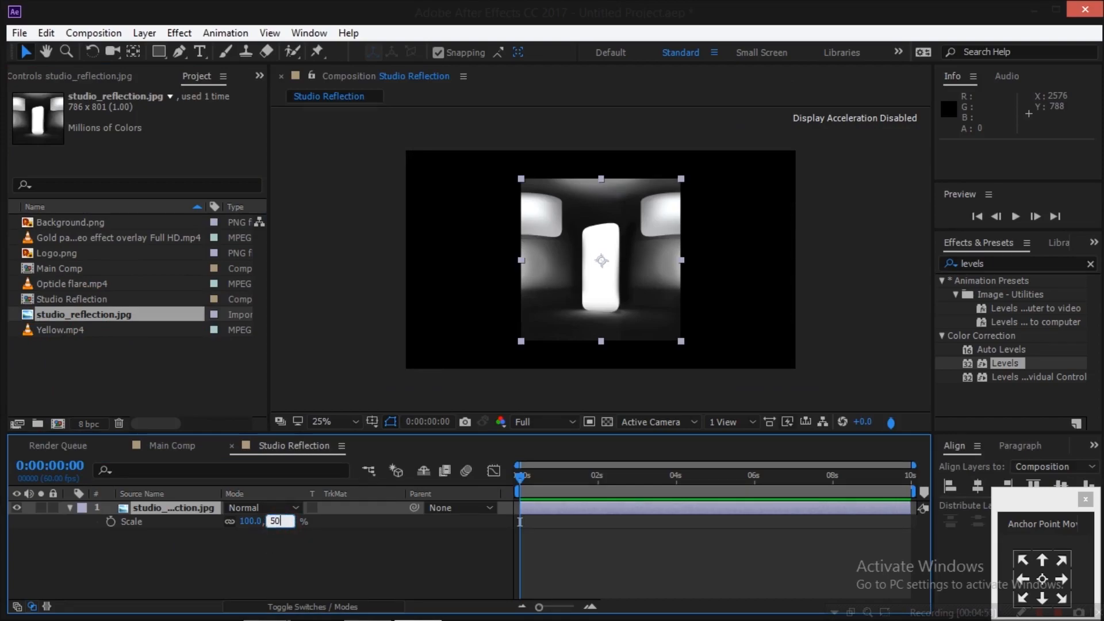
text(0)
key(Return)
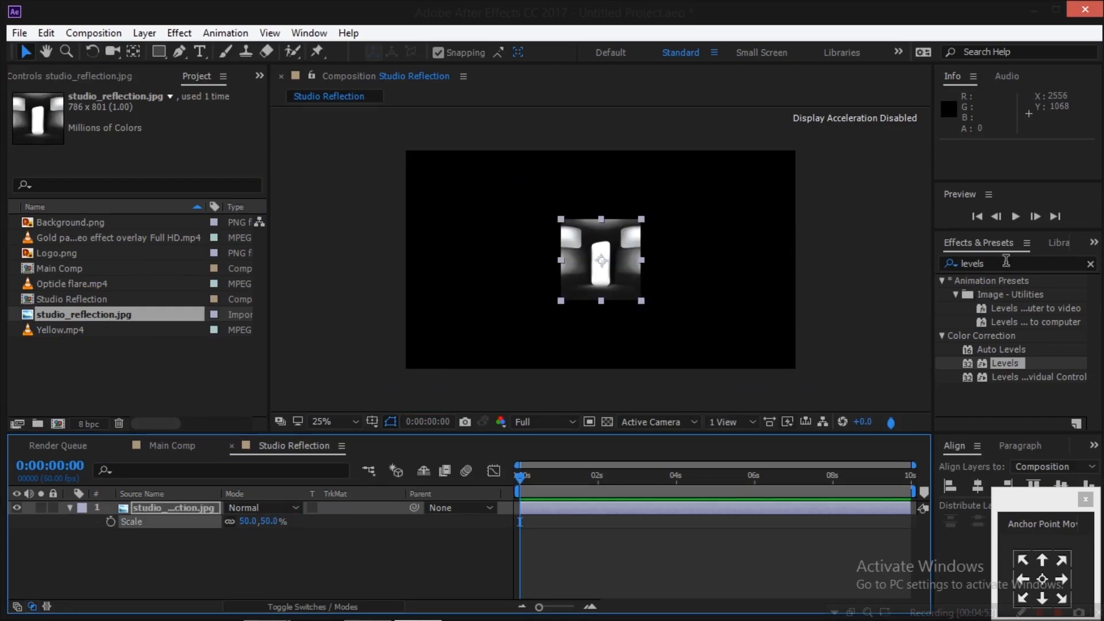
Step: Apply the Motion Tile effect to the studio_reflection.jpg layer with output width 490 and output height 290
click(1006, 260)
text(motio)
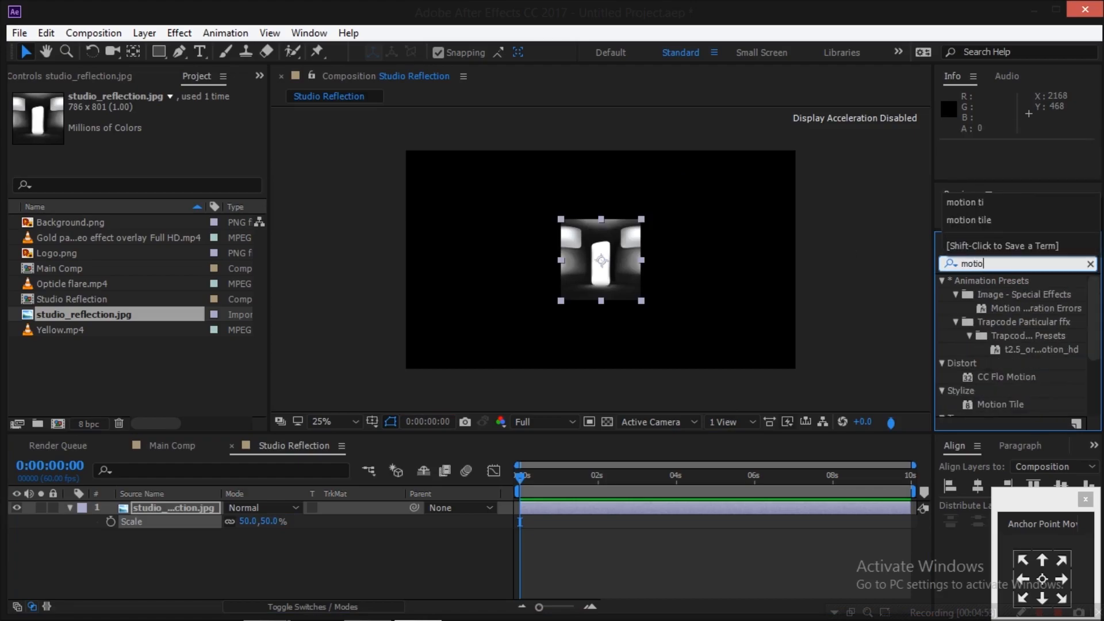
text(n tile)
drag(989, 293, 160, 512)
click(161, 165)
text(490)
click(153, 179)
text(290)
key(Return)
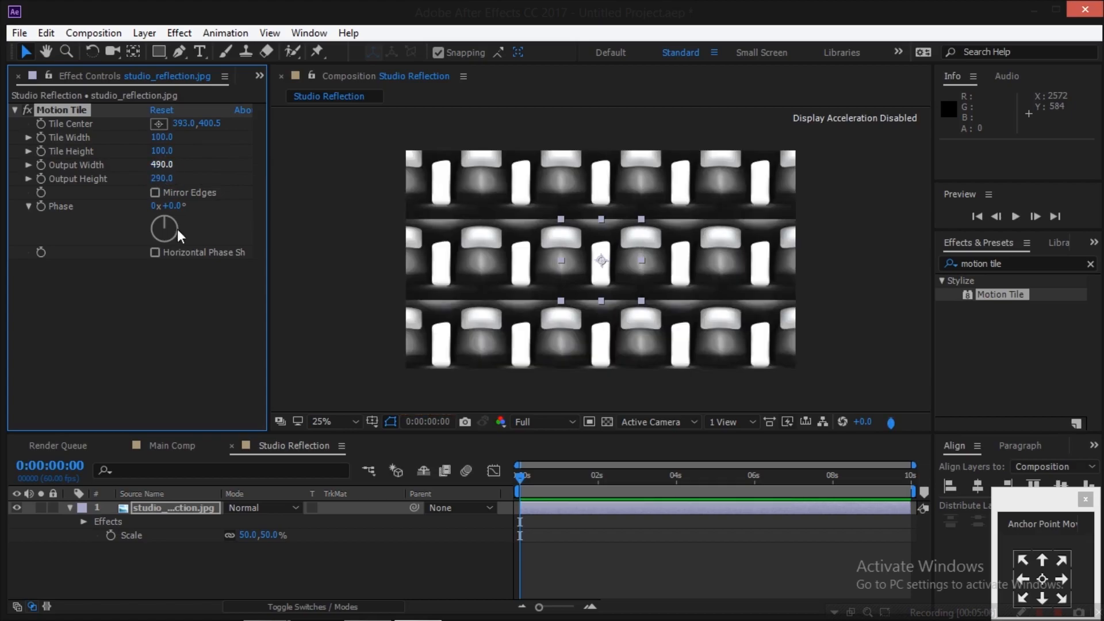
Step: Add the Studio Reflection composition to Main Comp above the background, with Logo.png placed on top of it
click(176, 445)
click(226, 73)
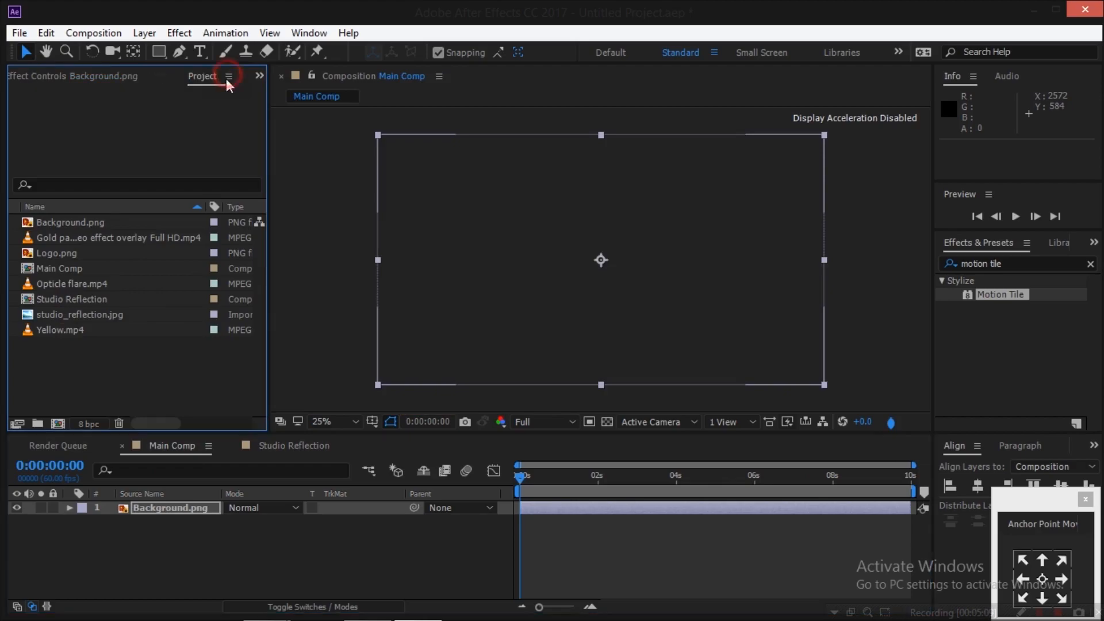
drag(81, 305, 159, 502)
click(160, 503)
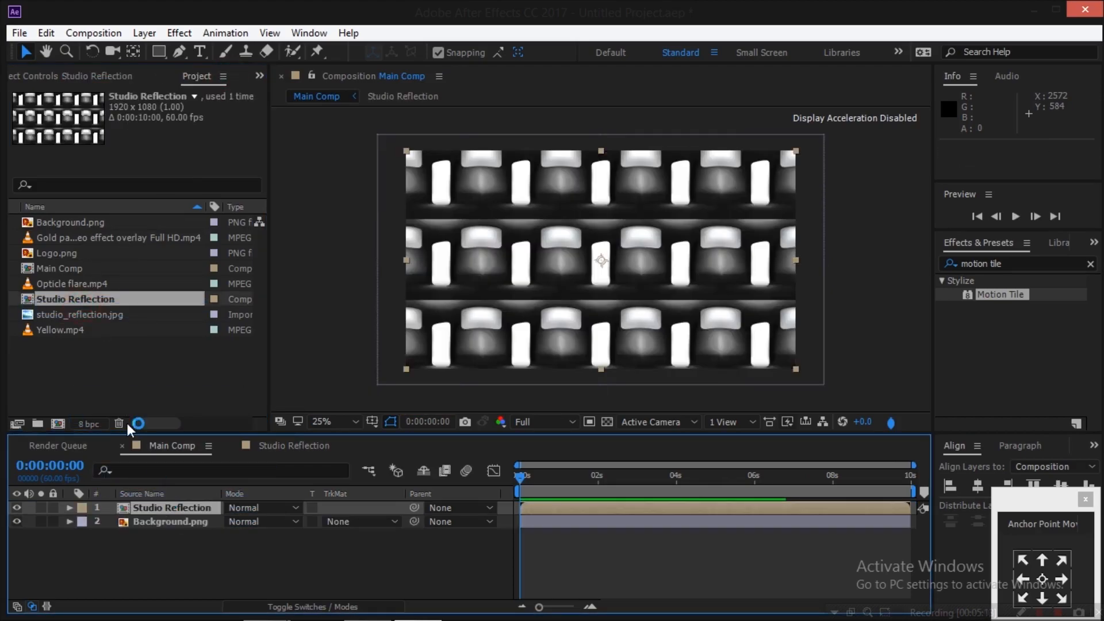
drag(68, 255, 168, 502)
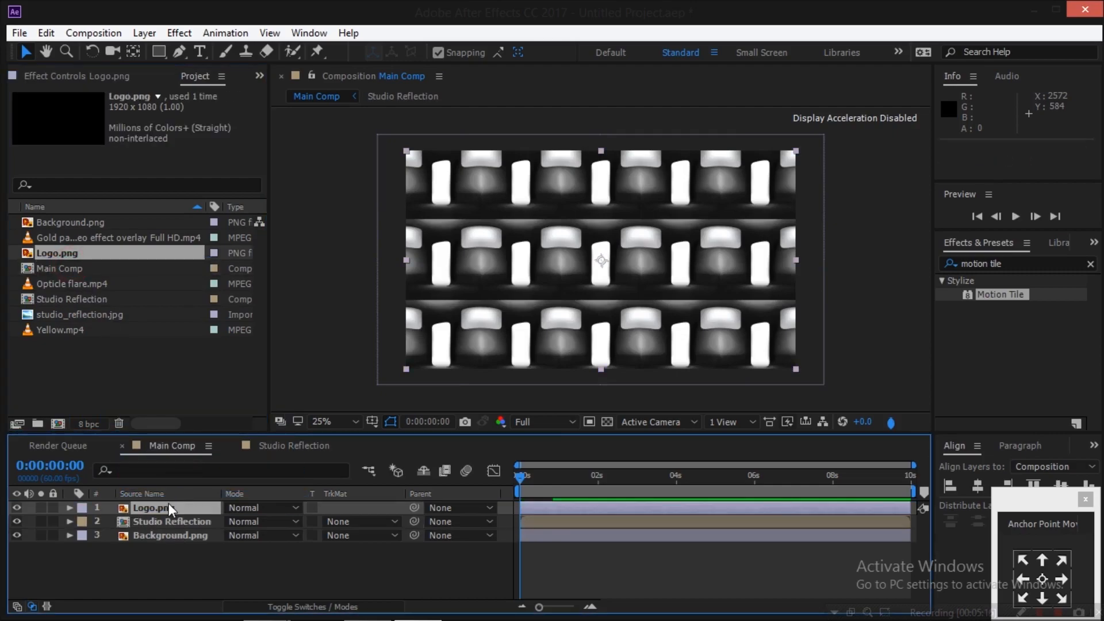
Step: Set the Studio Reflection layer's track matte to the alpha matte of Logo.png
click(178, 521)
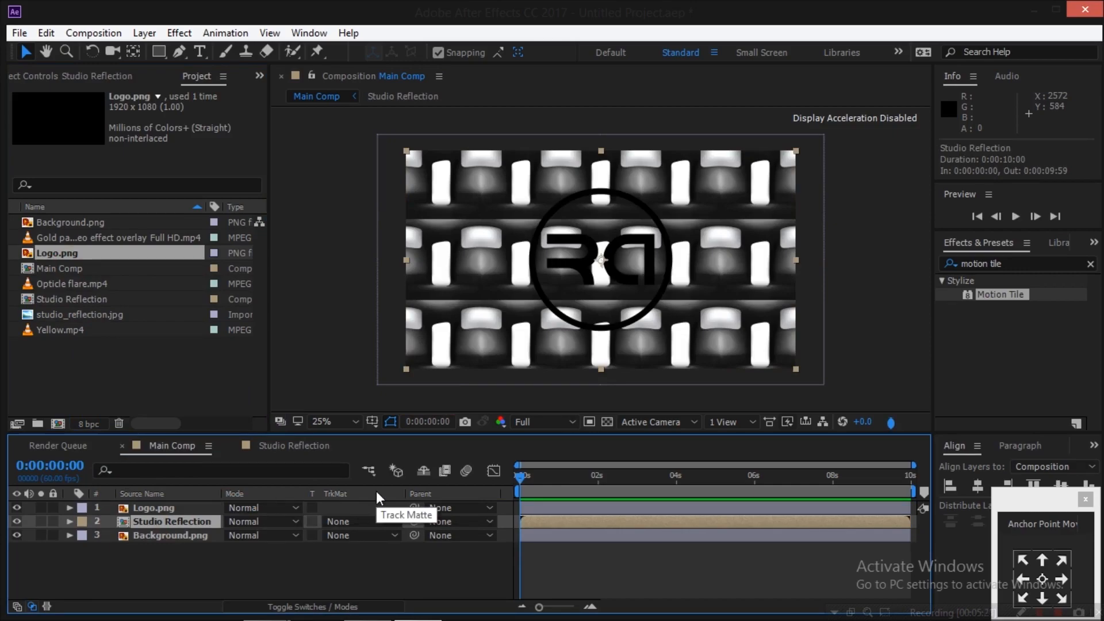
click(365, 521)
click(388, 454)
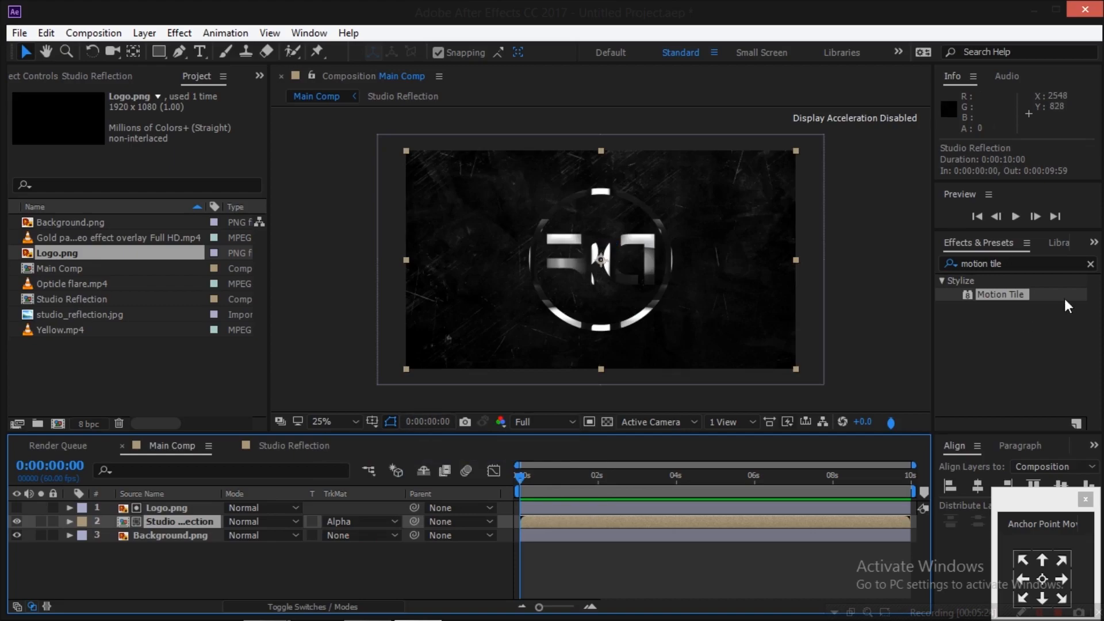
Step: Find the CC Glass effect and apply it to the Studio Reflection layer
key(ctrl+5)
text(cc glass)
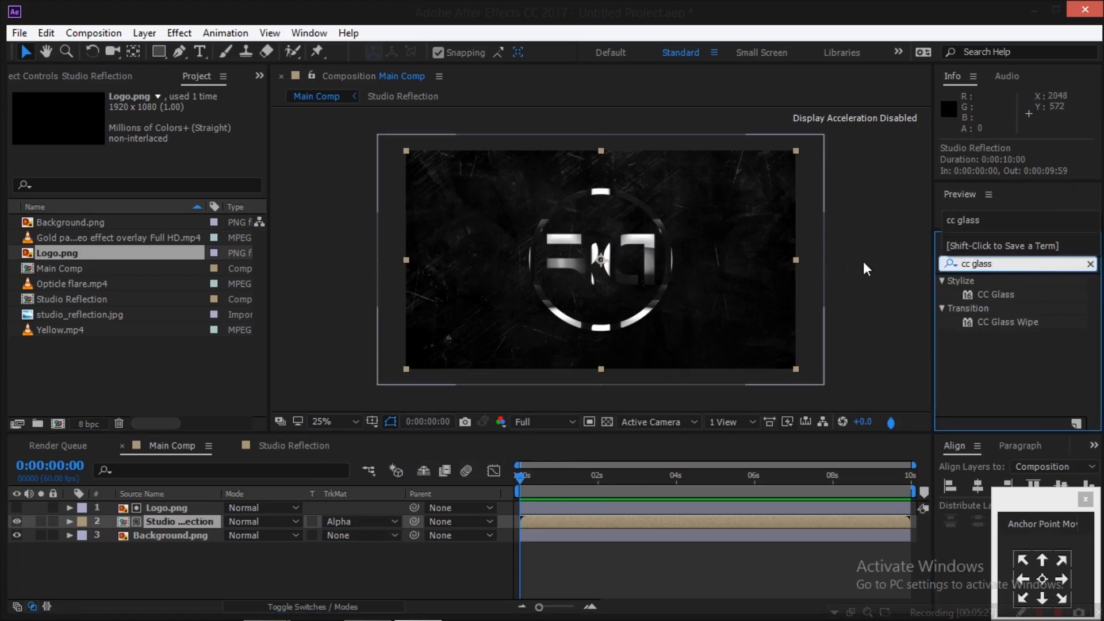
double_click(996, 295)
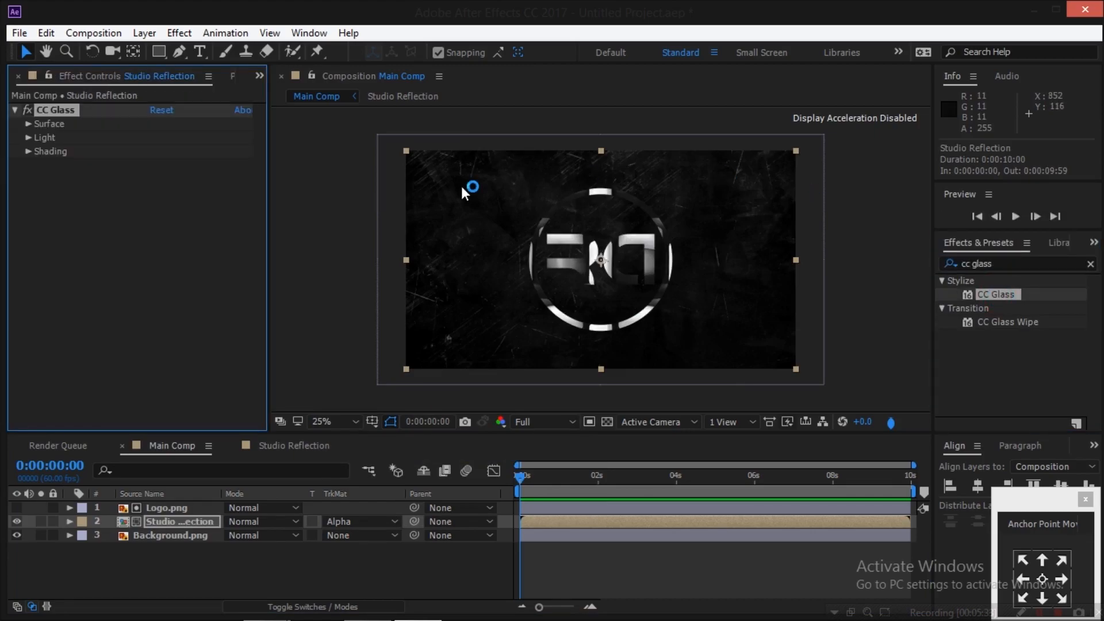
Step: Set the CC Glass surface softness to 40, height to 50 and displacement to -400
click(28, 124)
click(159, 164)
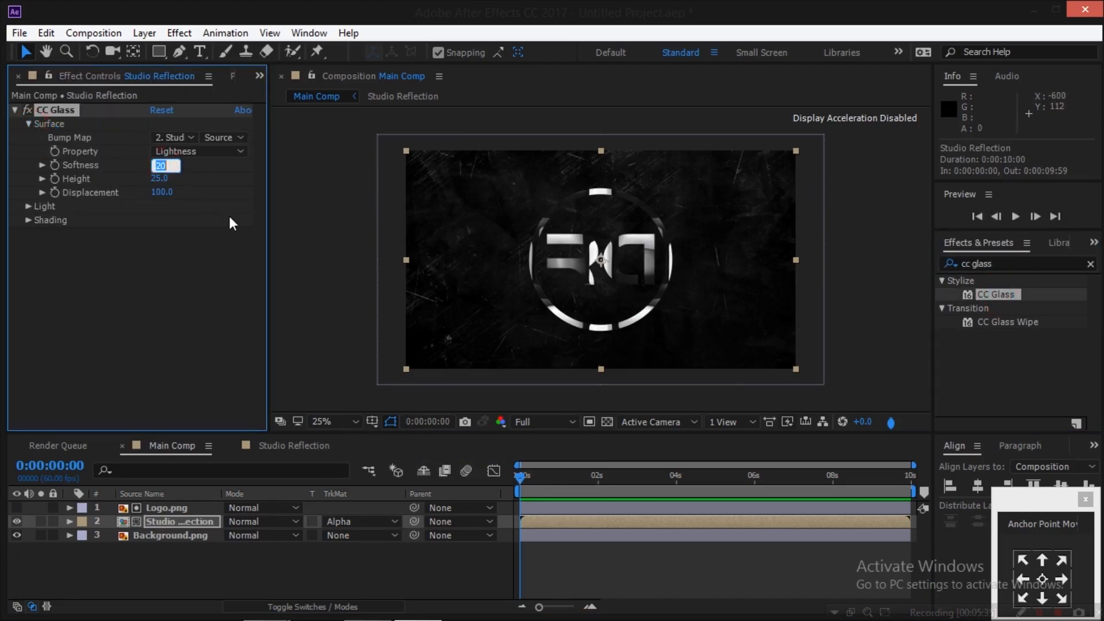
text(40)
key(Tab)
text(50)
key(Tab)
text(-400)
key(Return)
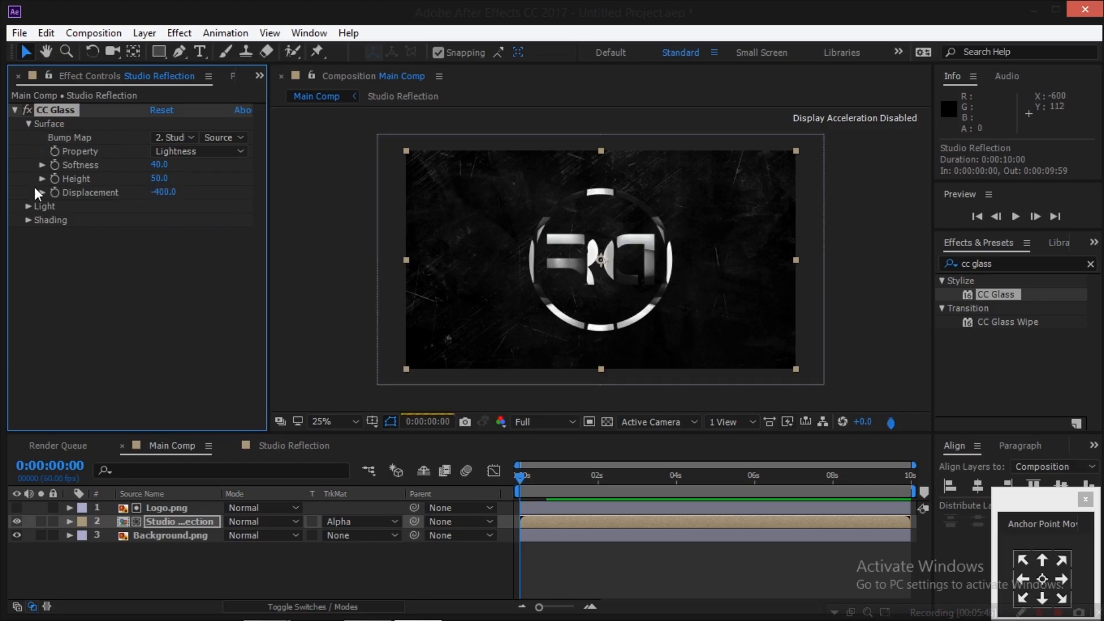
Step: Set the CC Glass light intensity to 120
click(28, 207)
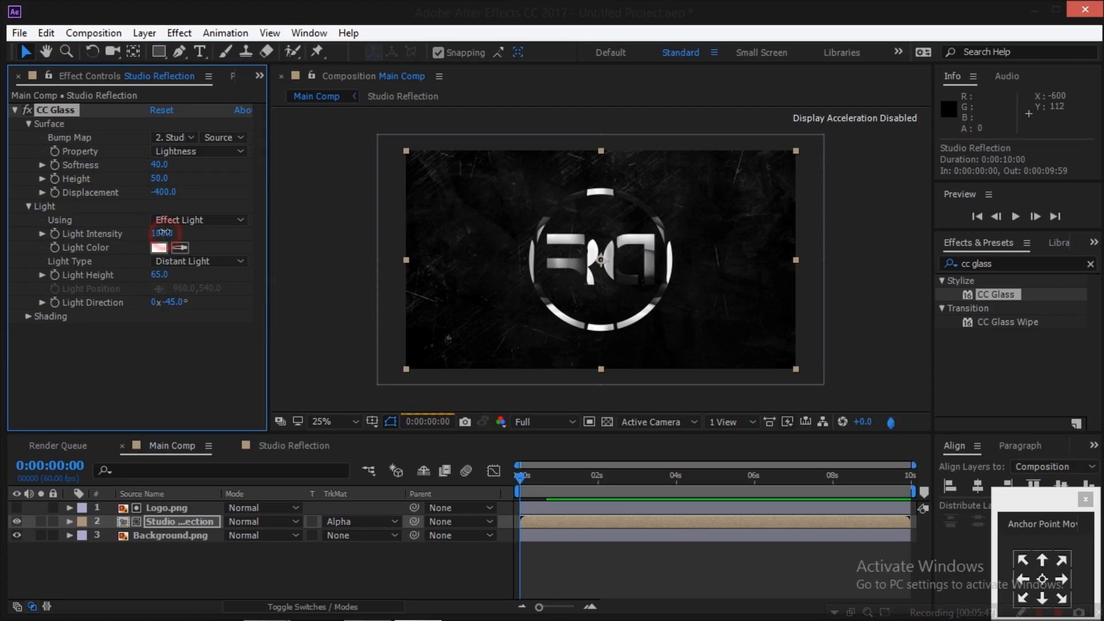
click(163, 233)
text(120)
key(Return)
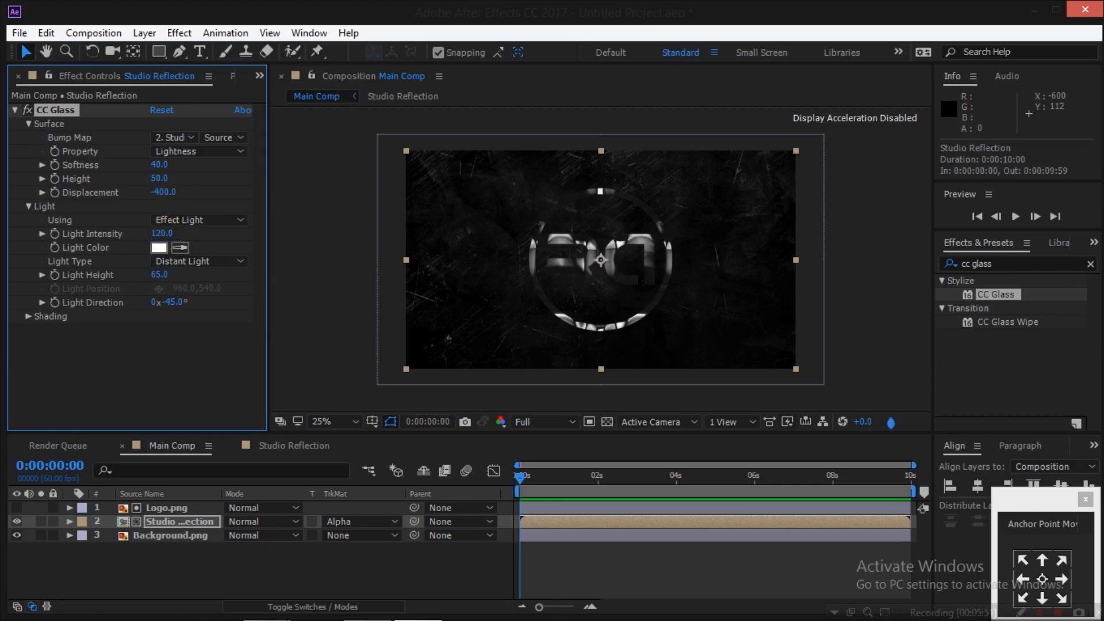
Step: Find the CC Blobbylize effect and apply it to the Studio Reflection layer
drag(1043, 262, 1020, 265)
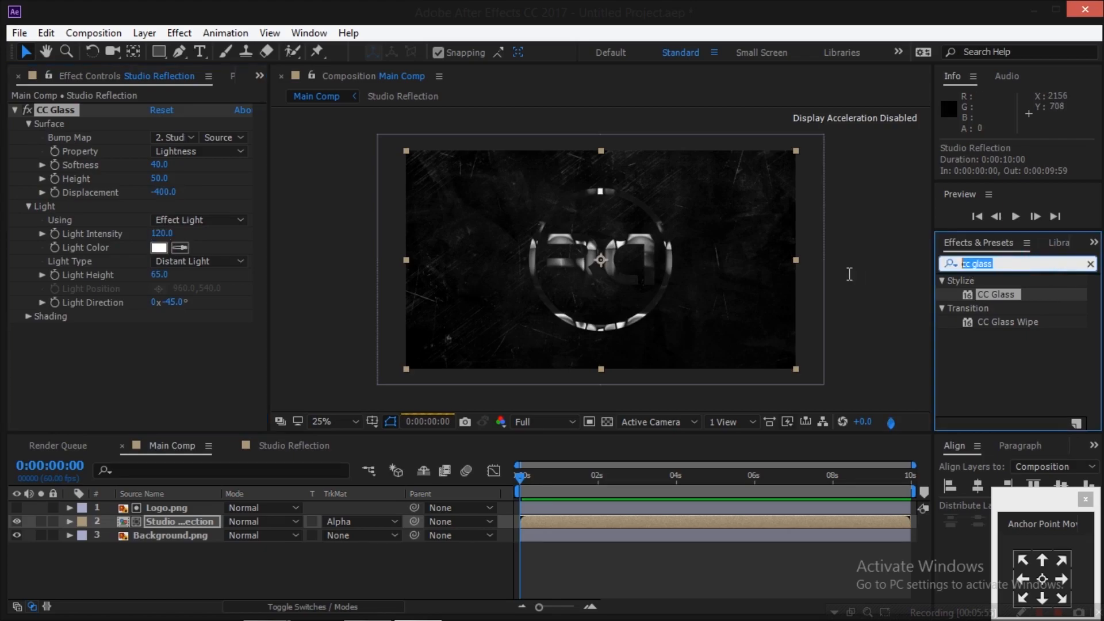
text(cc blobb)
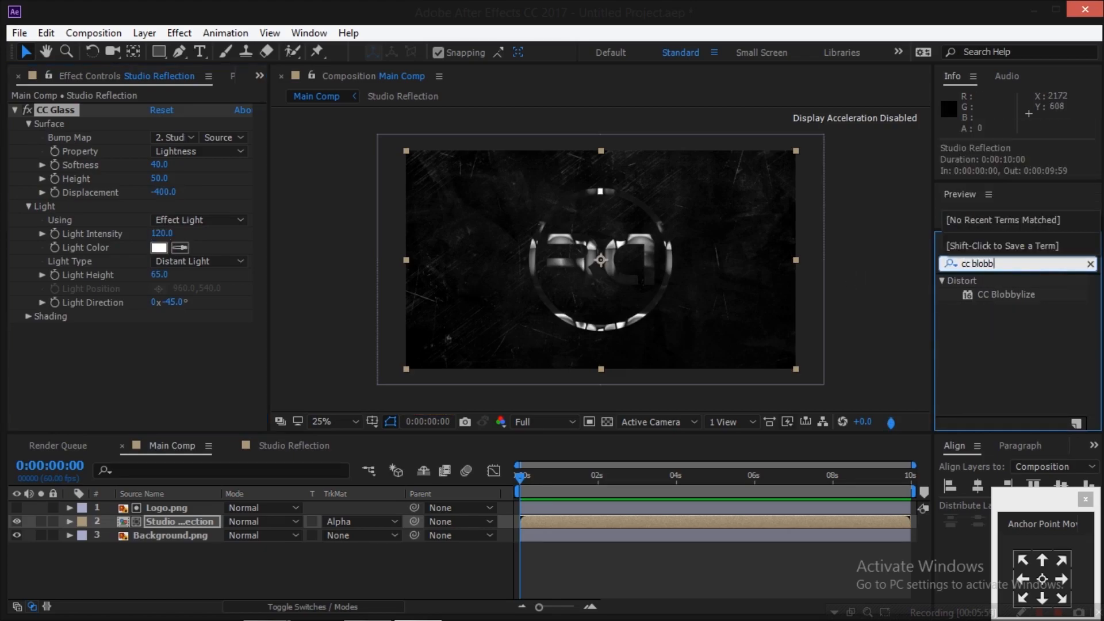
drag(1012, 291, 197, 522)
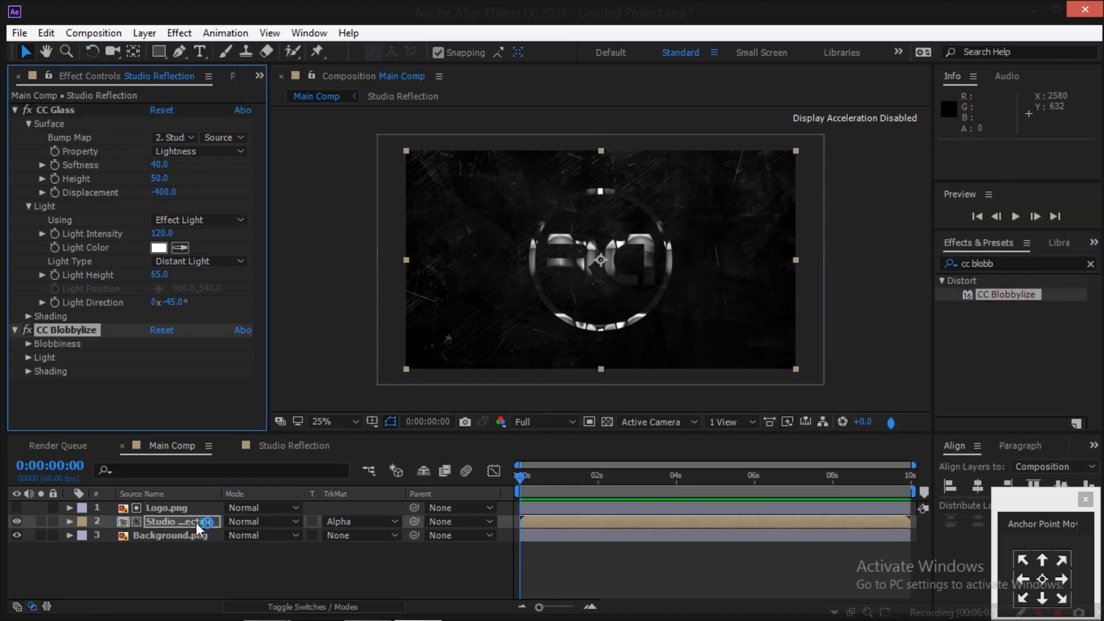
Step: Set the CC Blobbylize softness to 10 and cut away to 0
click(28, 344)
click(159, 385)
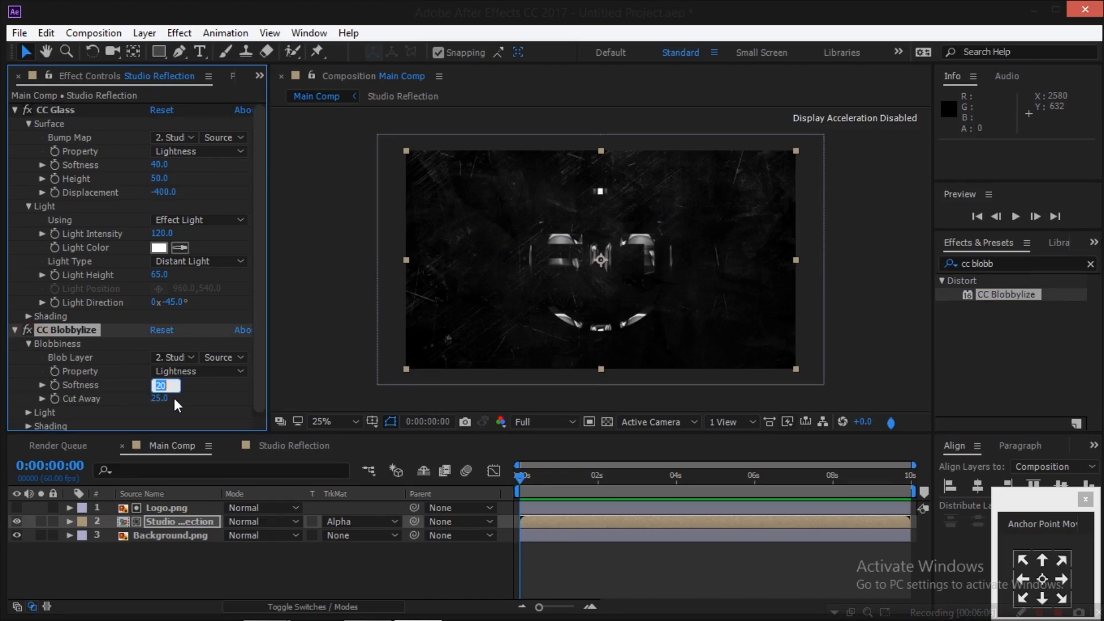
text(10)
click(158, 398)
text(0)
key(Return)
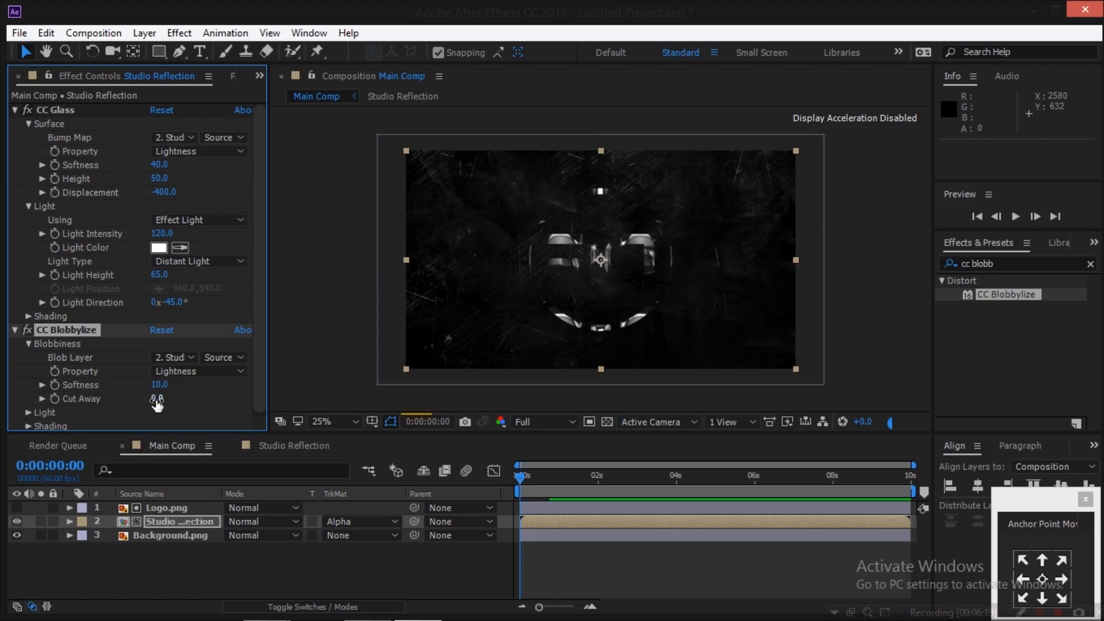
Step: Find the Curves effect and apply it to the Studio Reflection layer
click(191, 521)
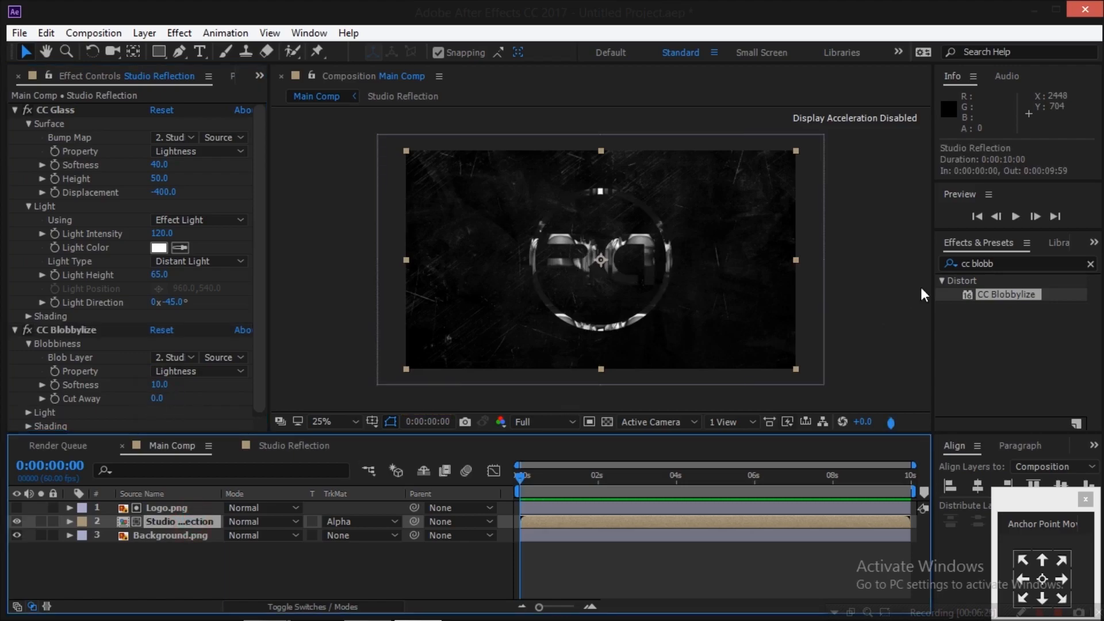
click(1010, 264)
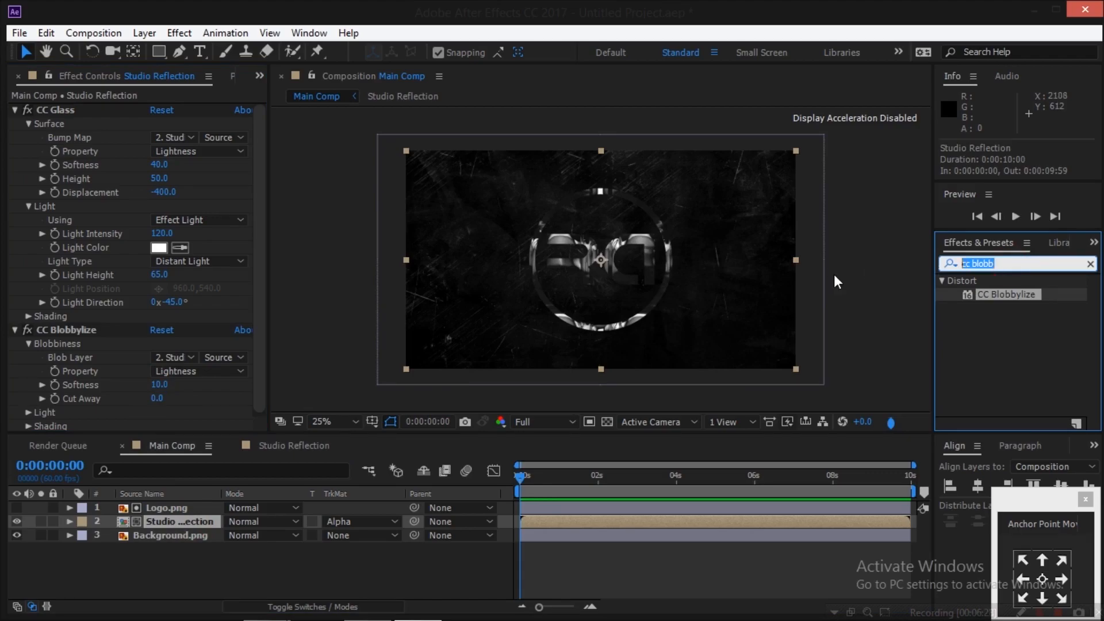
text(cuvers)
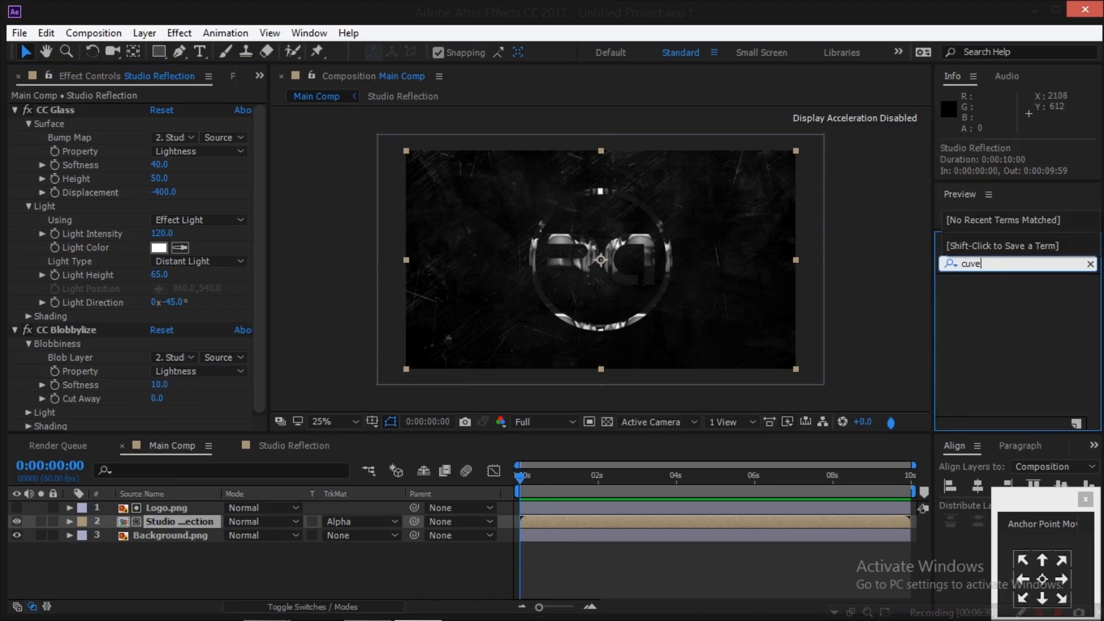
key(BackSpace)
key(BackSpace)
text(rves)
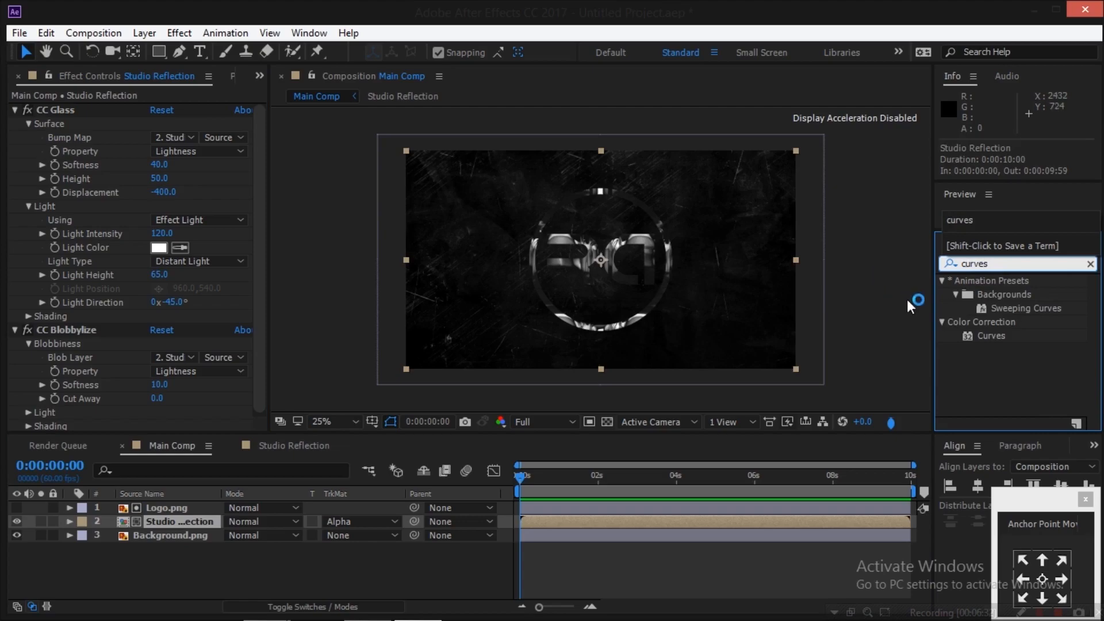
drag(992, 335, 175, 526)
Step: Raise the midtones of the red channel curve, and raise the green channel's midtones slightly less
click(168, 119)
click(195, 161)
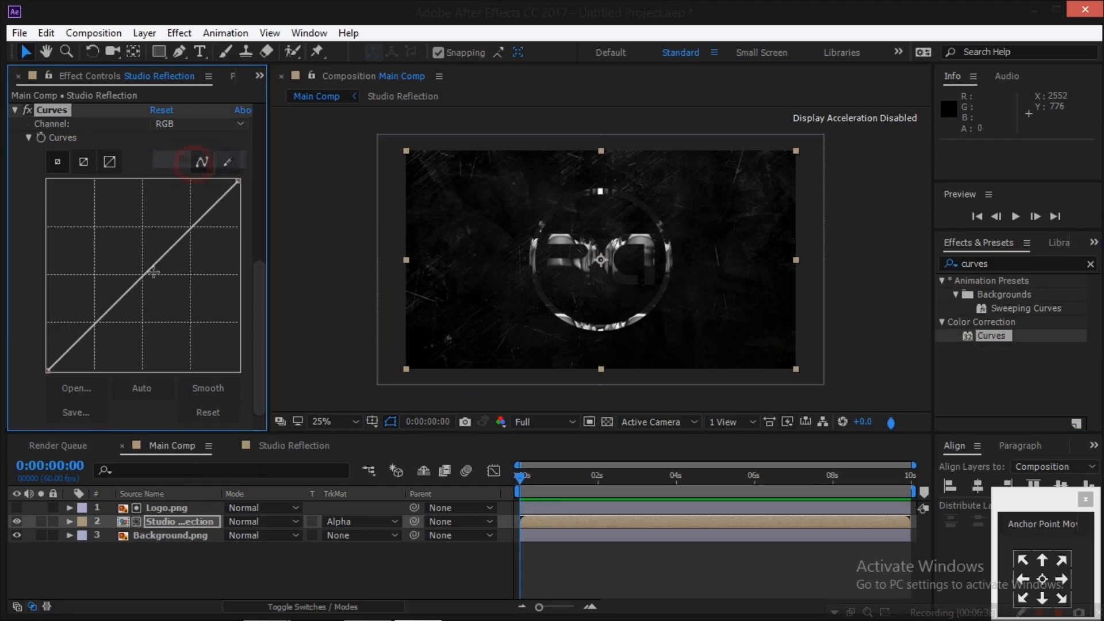
drag(140, 271, 131, 255)
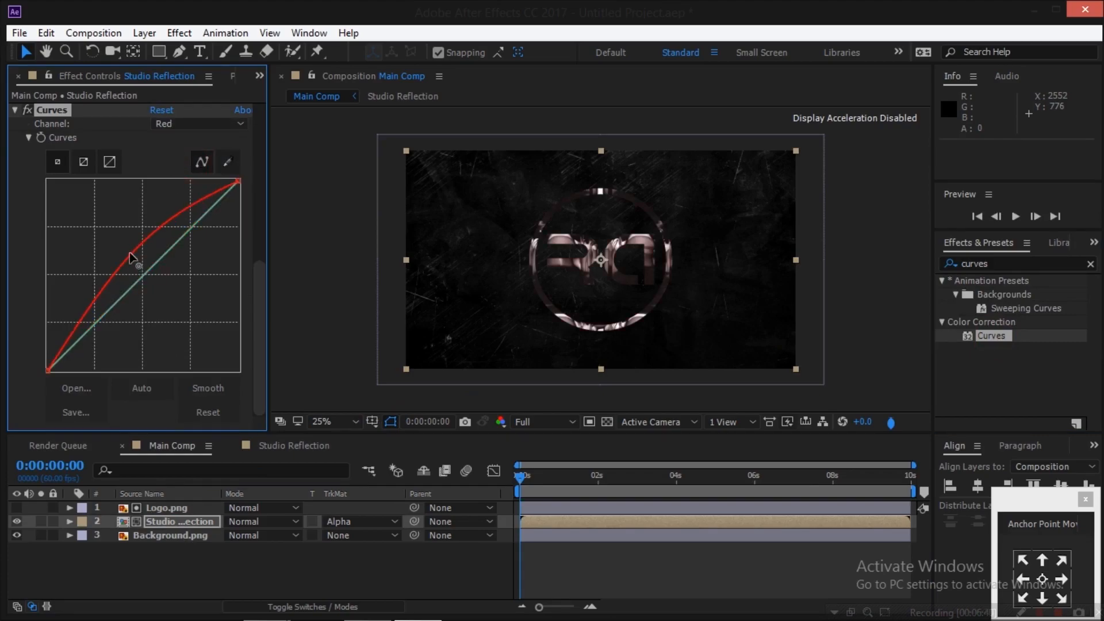
click(185, 124)
click(192, 178)
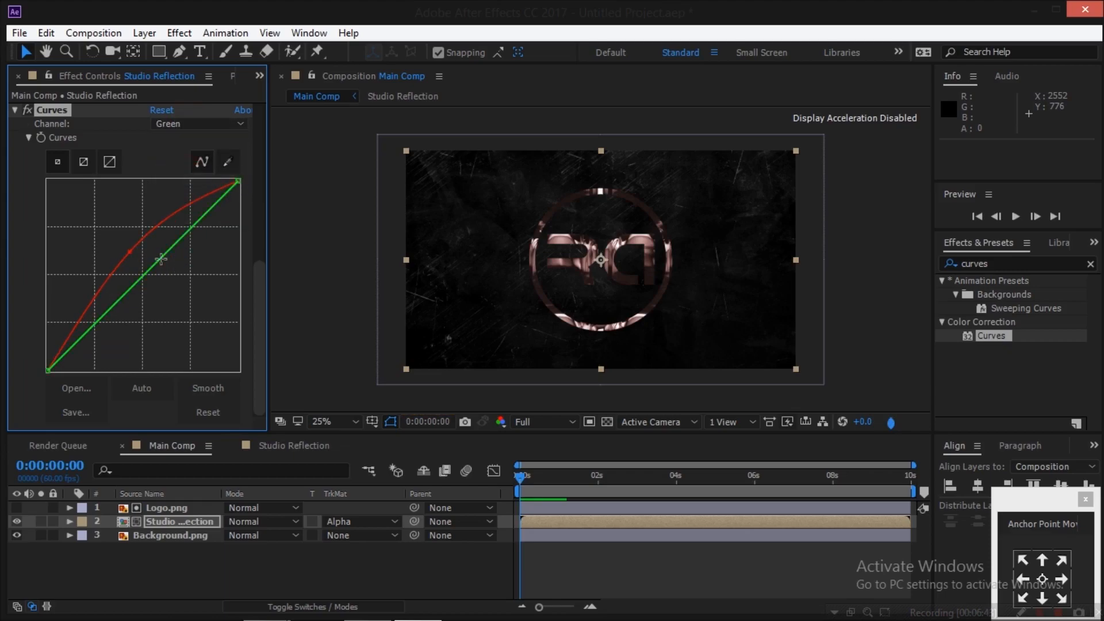
drag(155, 247, 155, 244)
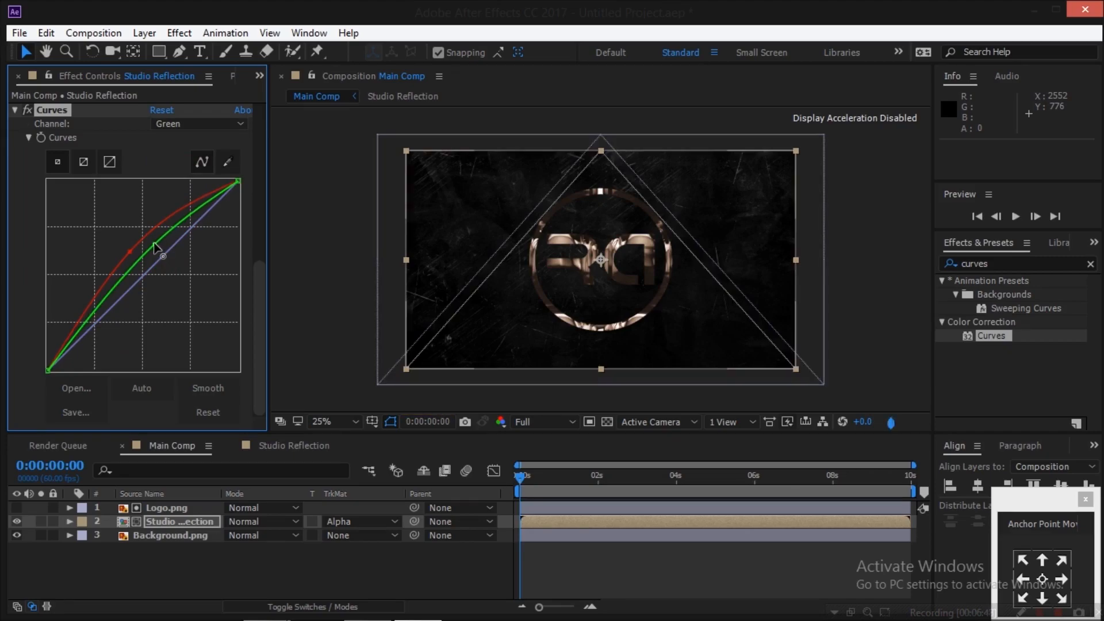
Step: Lower the midtones of the blue channel curve to give the logo a gold tint
click(189, 127)
click(189, 193)
drag(152, 274, 167, 288)
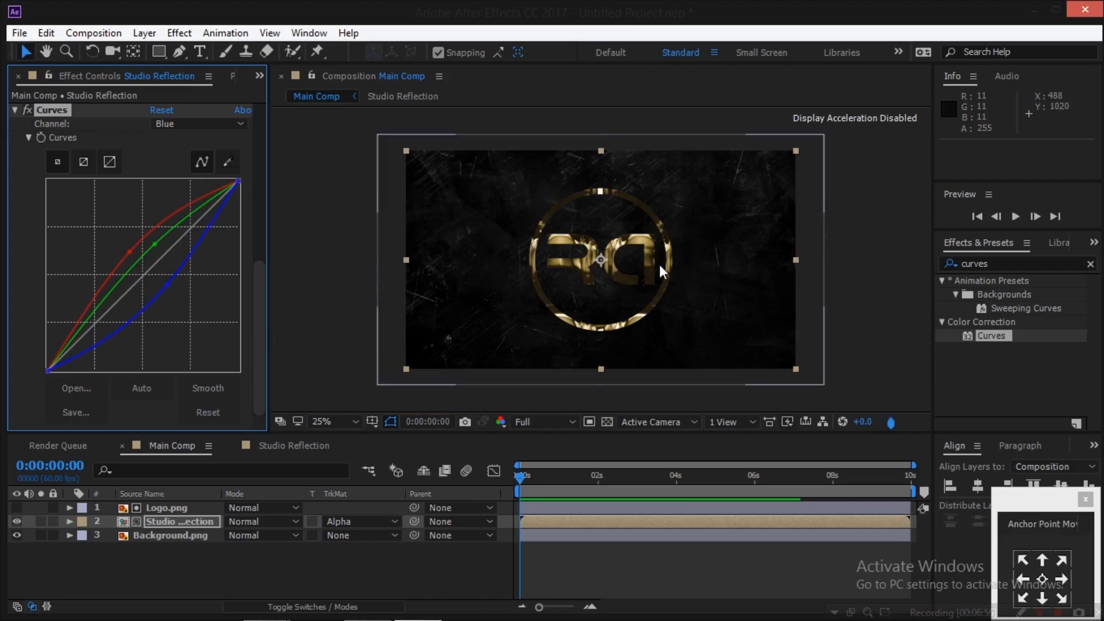
click(298, 568)
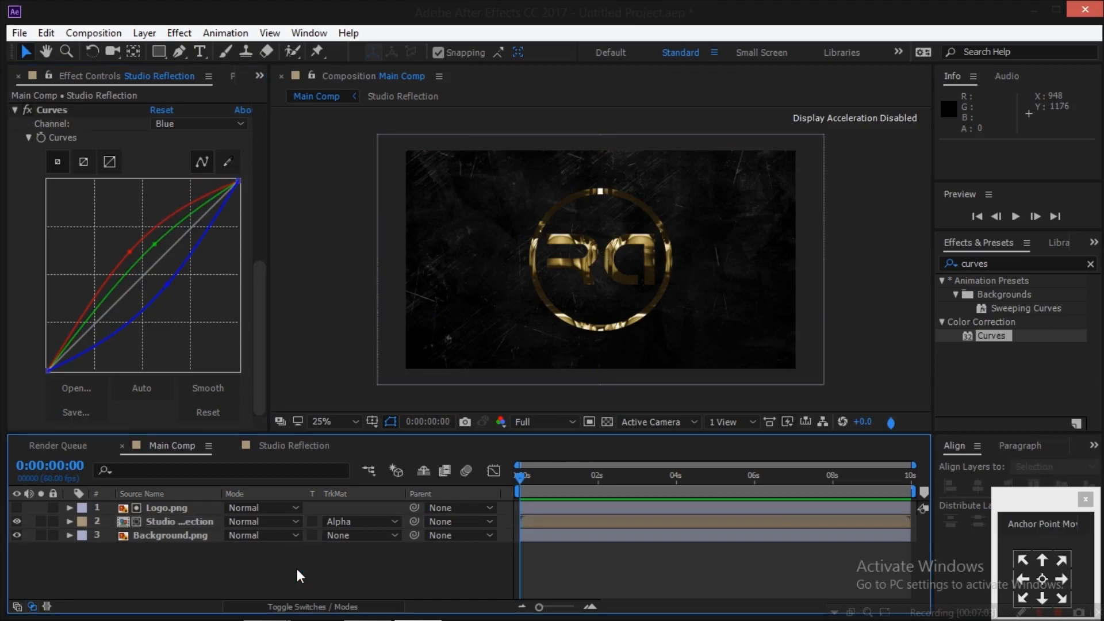
Step: Pre-compose the Logo.png and Studio Reflection layers into a new composition named Logo
click(167, 522)
shift+click(167, 511)
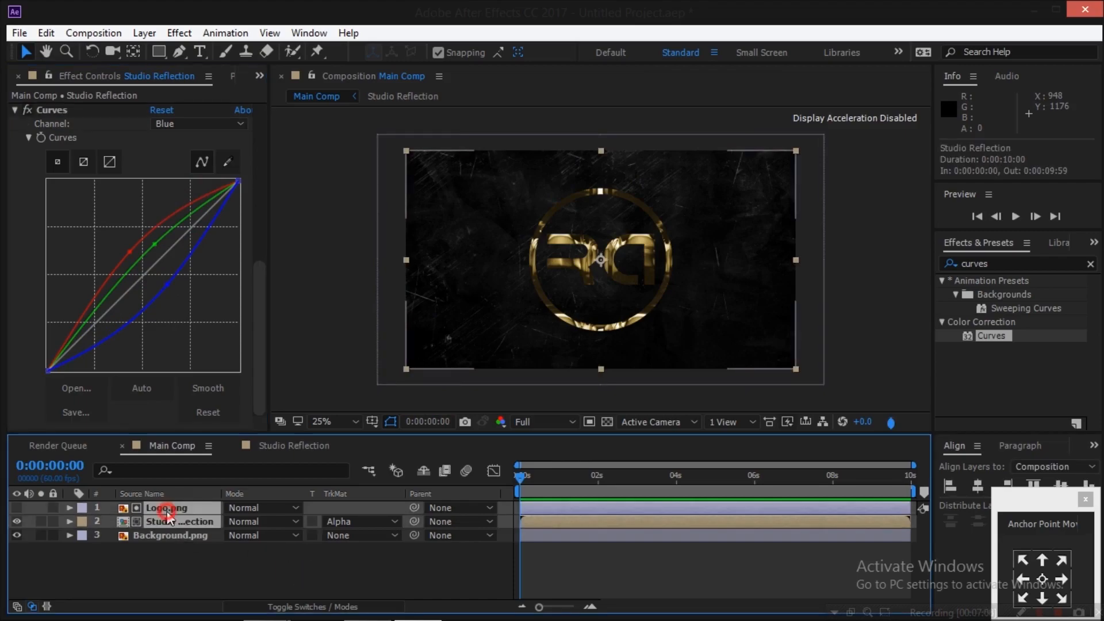
right_click(167, 512)
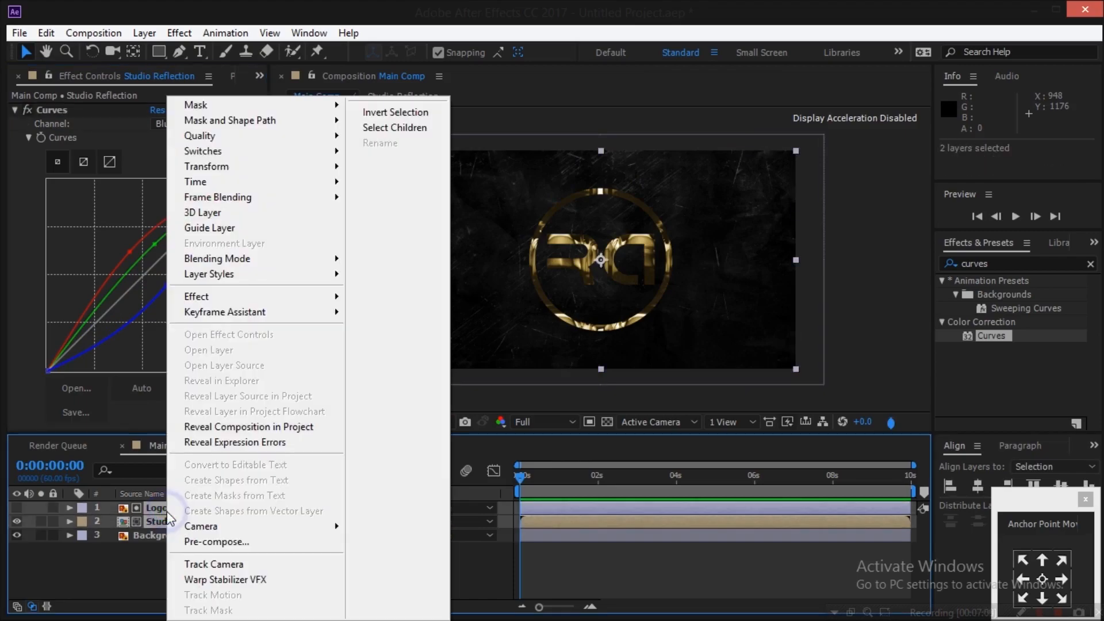
click(193, 537)
text(Logo)
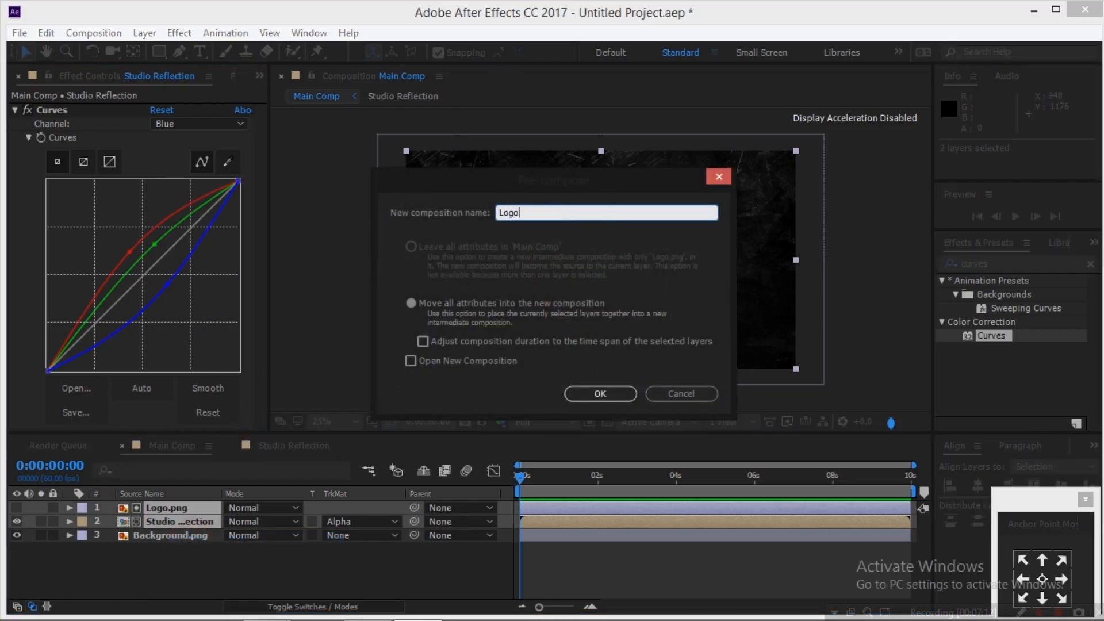
key(Return)
Step: Scale the Logo layer in Main Comp down to 80%
key(s)
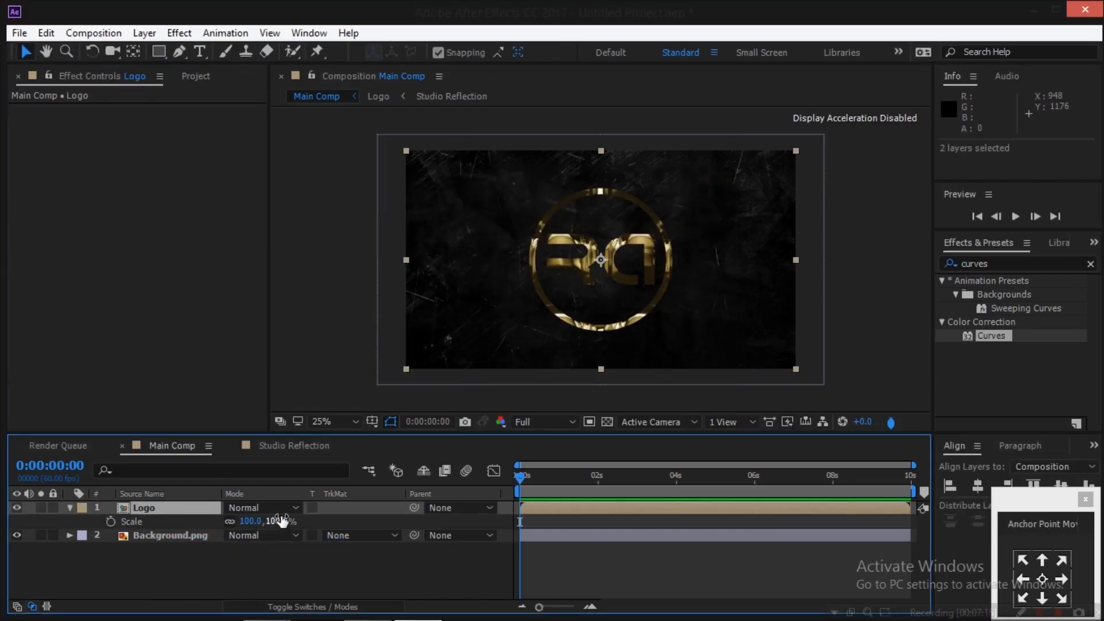
click(280, 521)
key(Return)
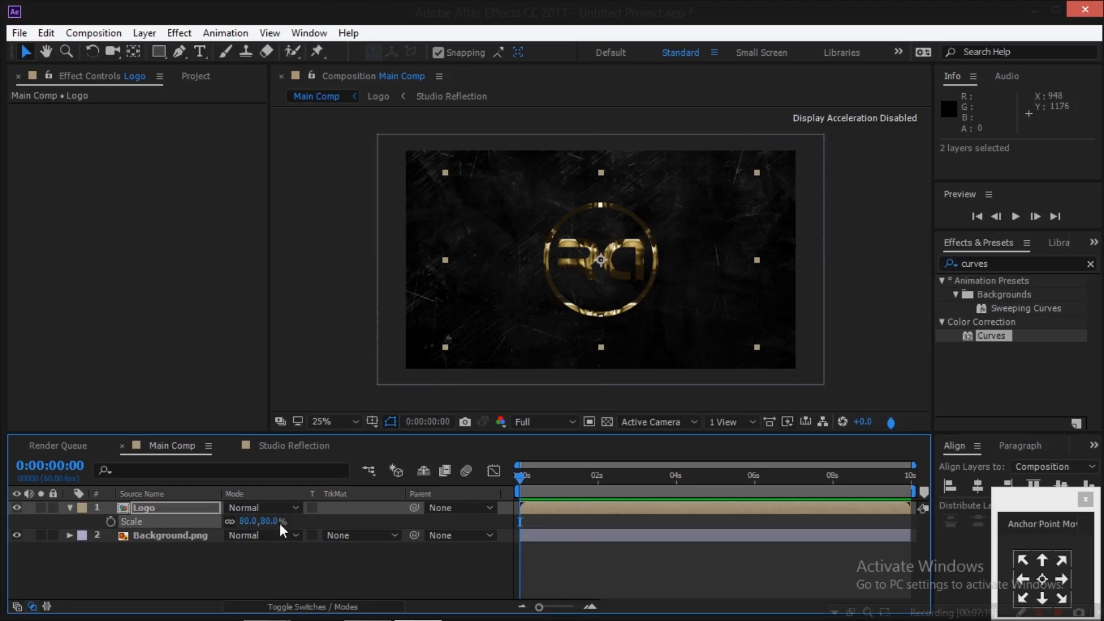
Step: Add the gold particle effect overlay Full HD.mp4 footage to Main Comp between the Logo and Background.png layers
click(187, 76)
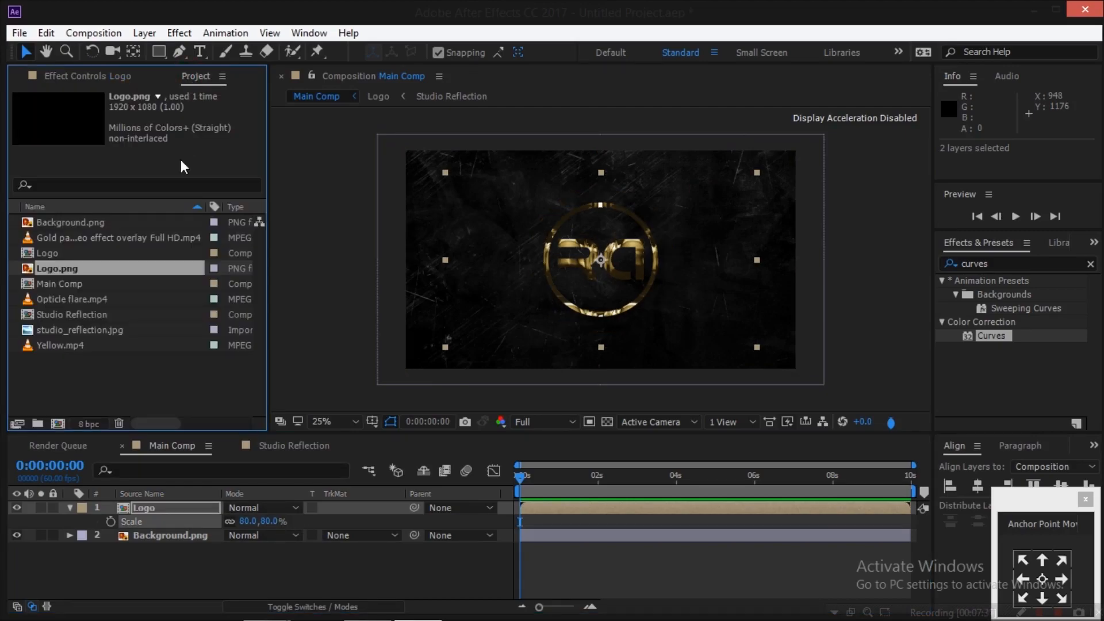
click(111, 375)
click(67, 236)
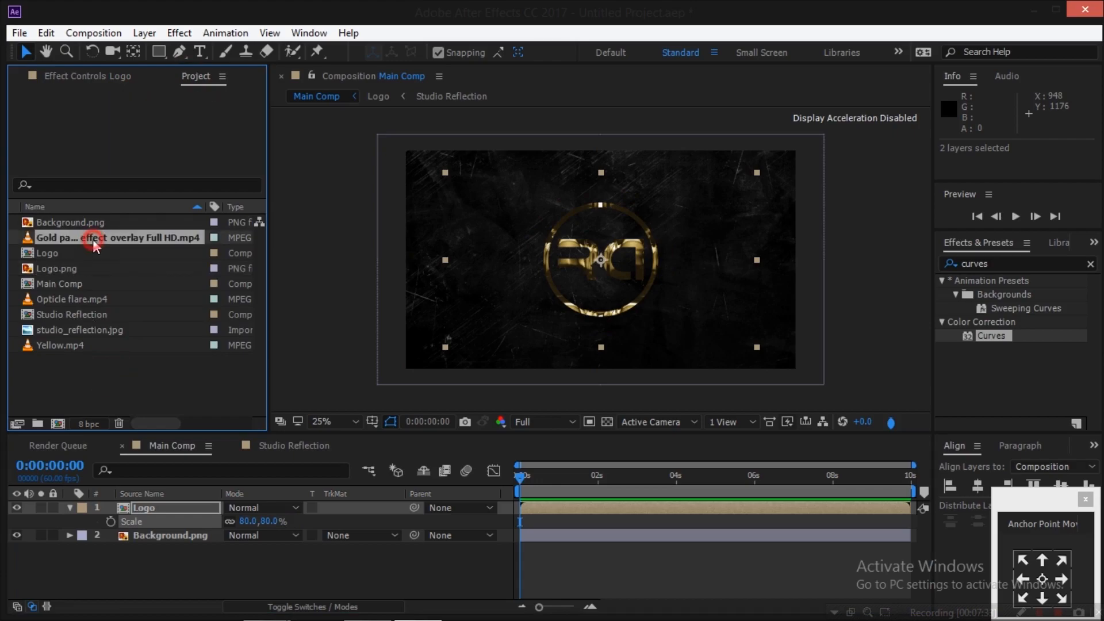
drag(116, 239, 190, 524)
Step: Set the gold overlay layer's blending mode to Screen, mute its audio and preview the frame at 0:00:03:27
click(258, 535)
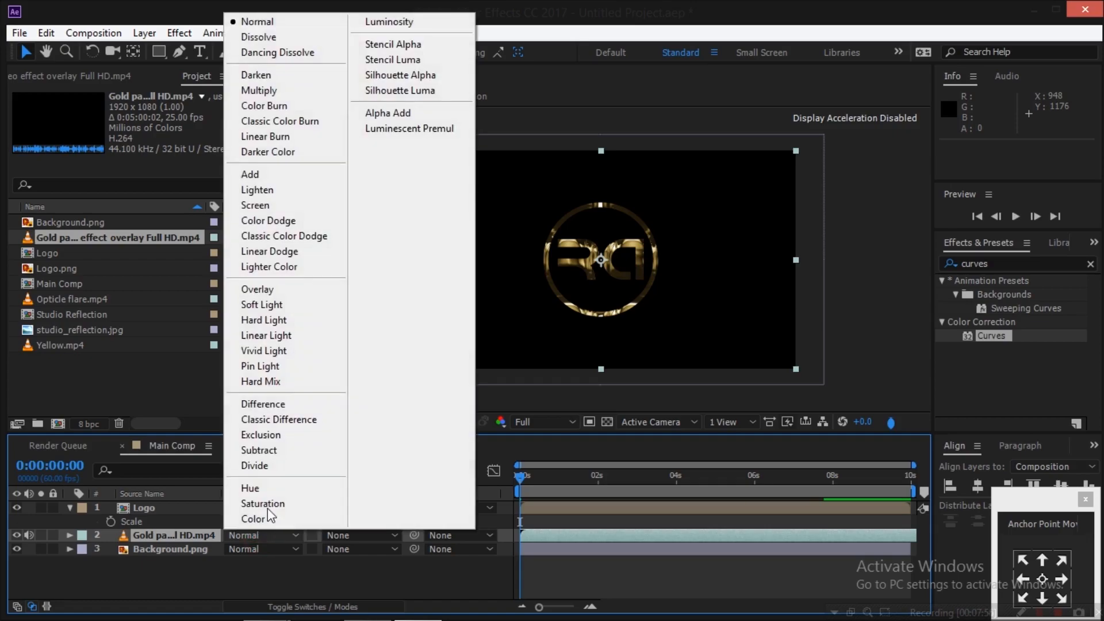
click(313, 206)
click(28, 535)
click(655, 486)
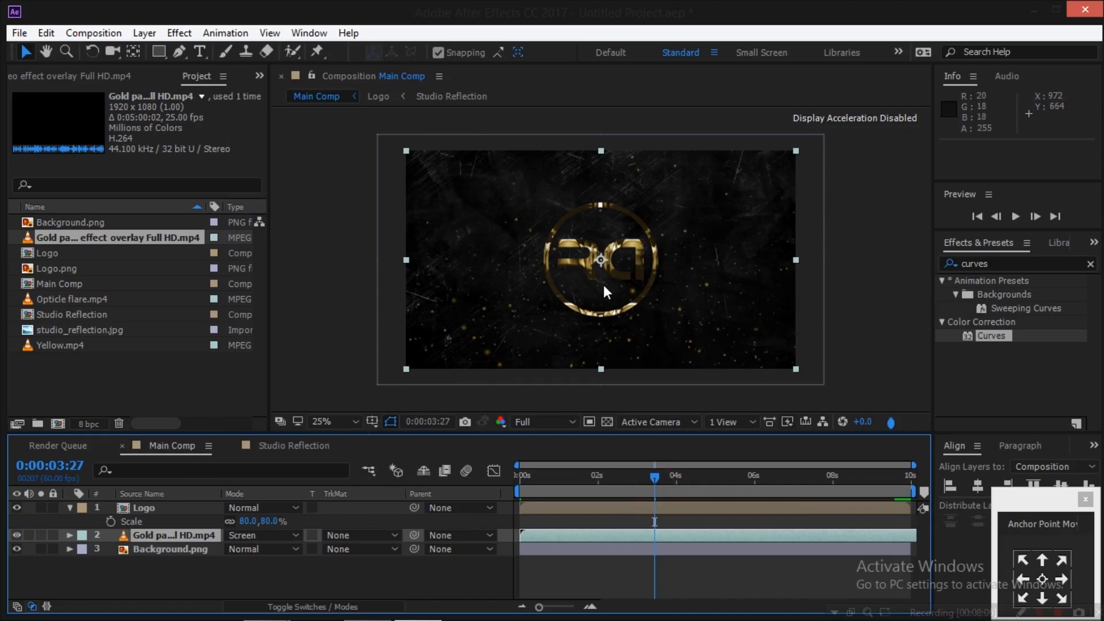
Step: Add Yellow.mp4 as the uppermost layer of Main Comp with its blending mode set to Screen
click(121, 379)
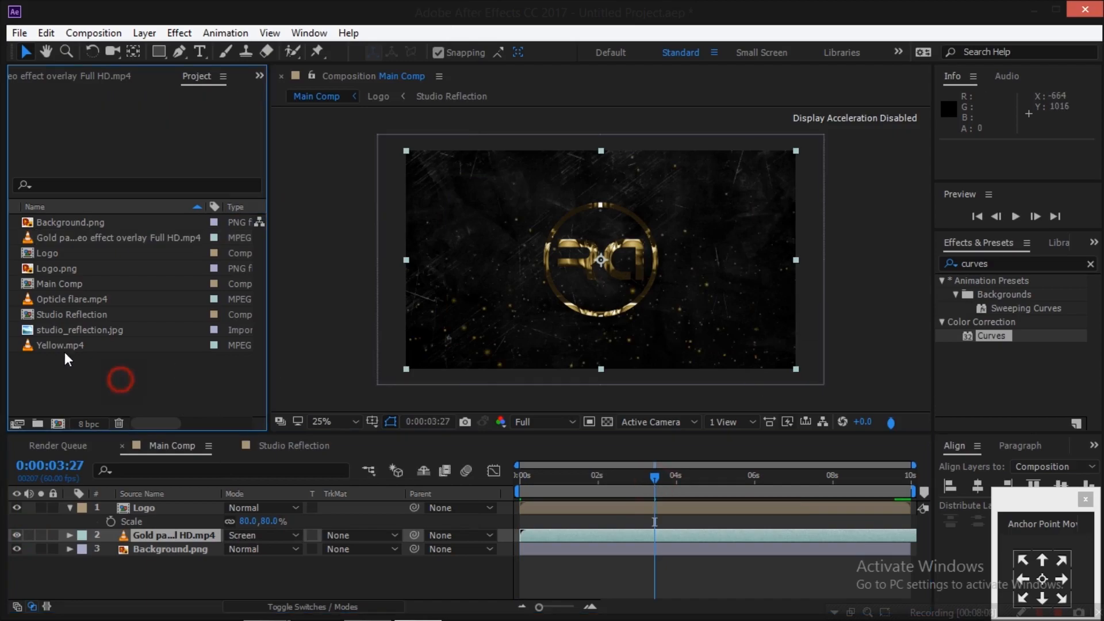
click(61, 347)
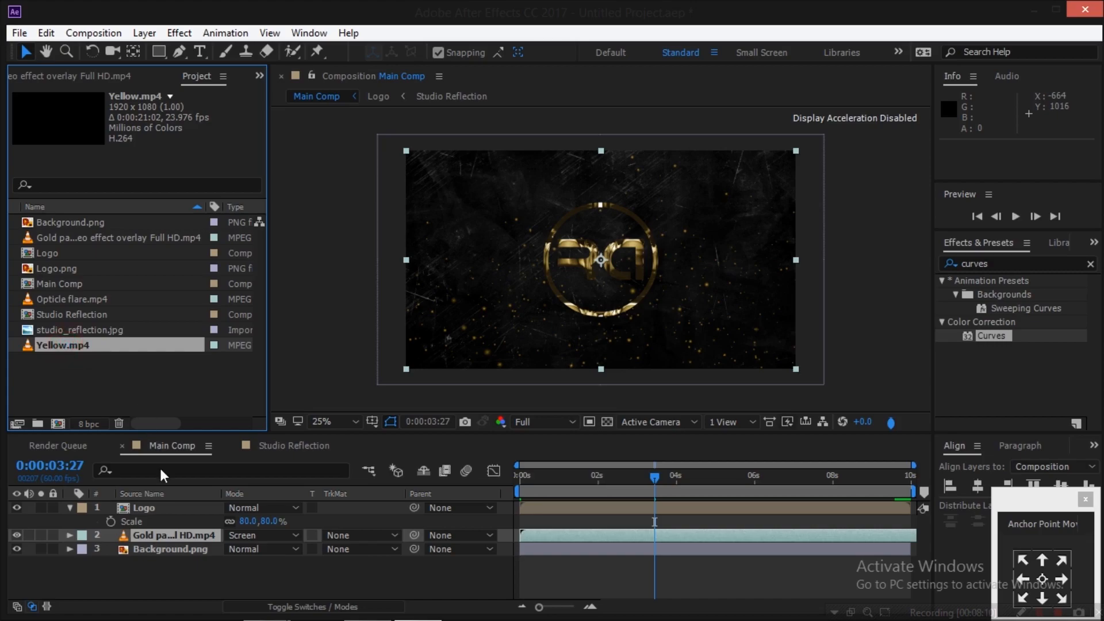
key(ctrl+slash)
click(249, 507)
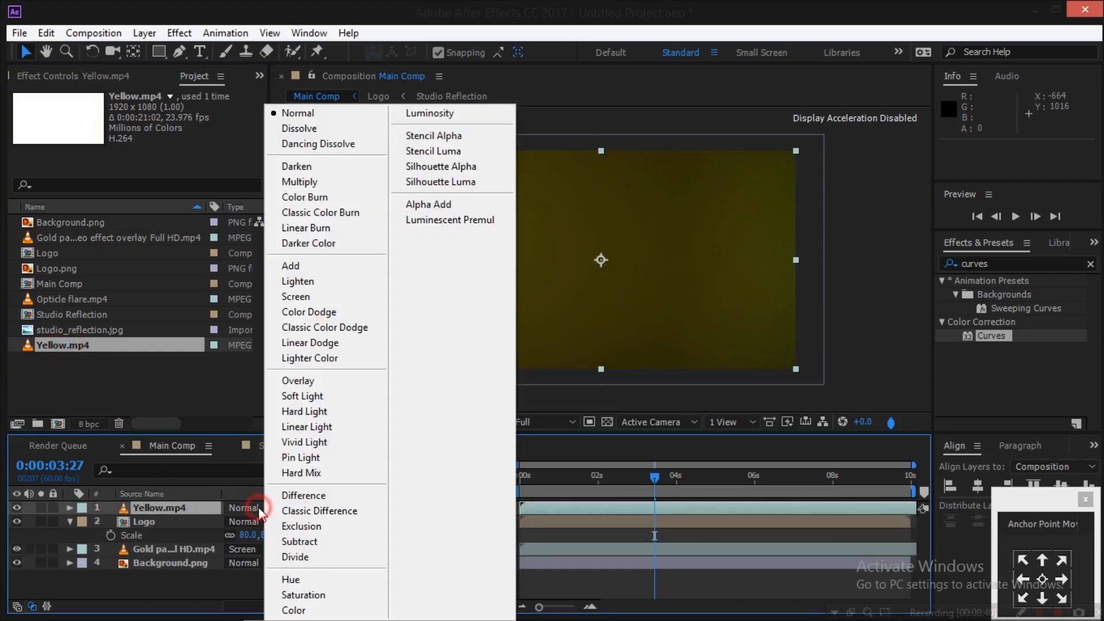
click(297, 296)
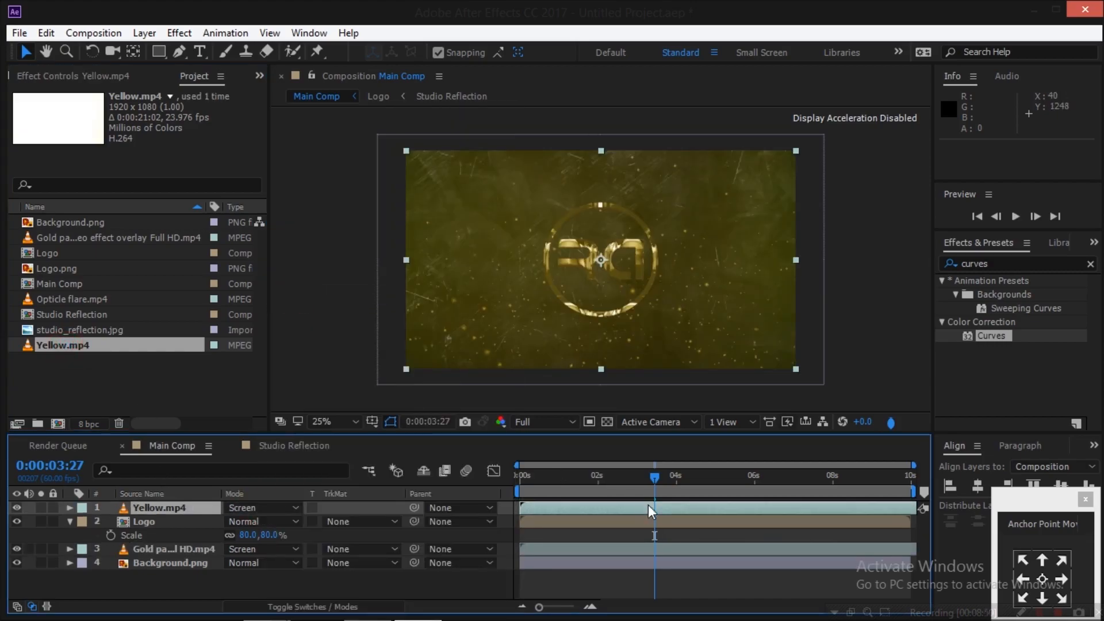
Step: Set an Opacity keyframe of 100% on the Yellow.mp4 layer at 0:00:02:00
click(598, 486)
key(t)
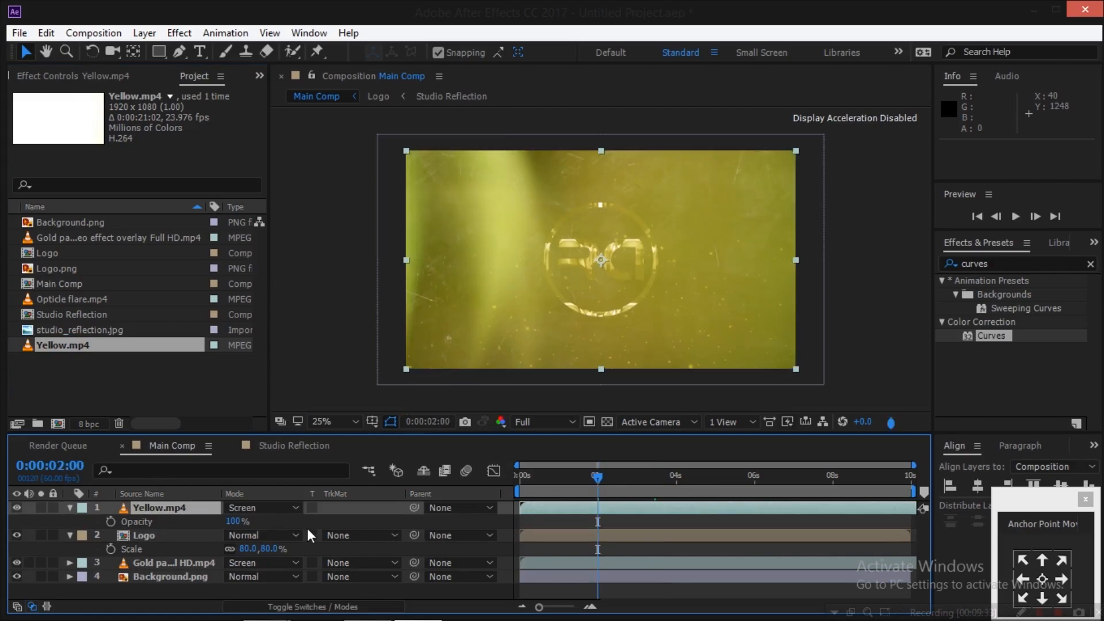
click(111, 521)
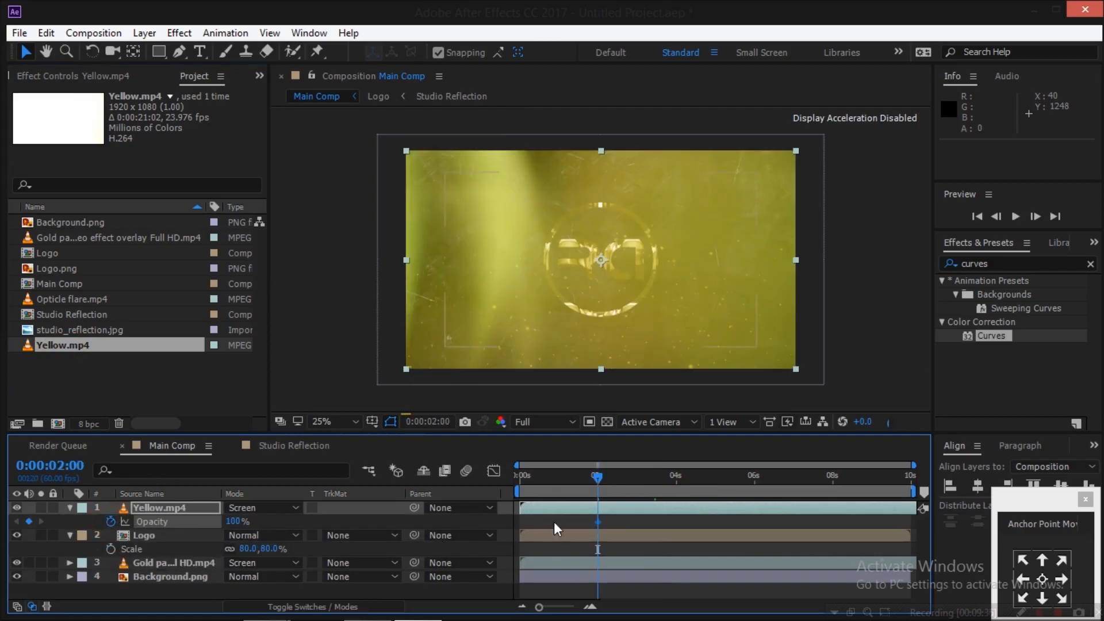
Step: Fade out the Yellow.mp4 layer by keyframing its Opacity at 0% at 0:00:03:00
click(643, 479)
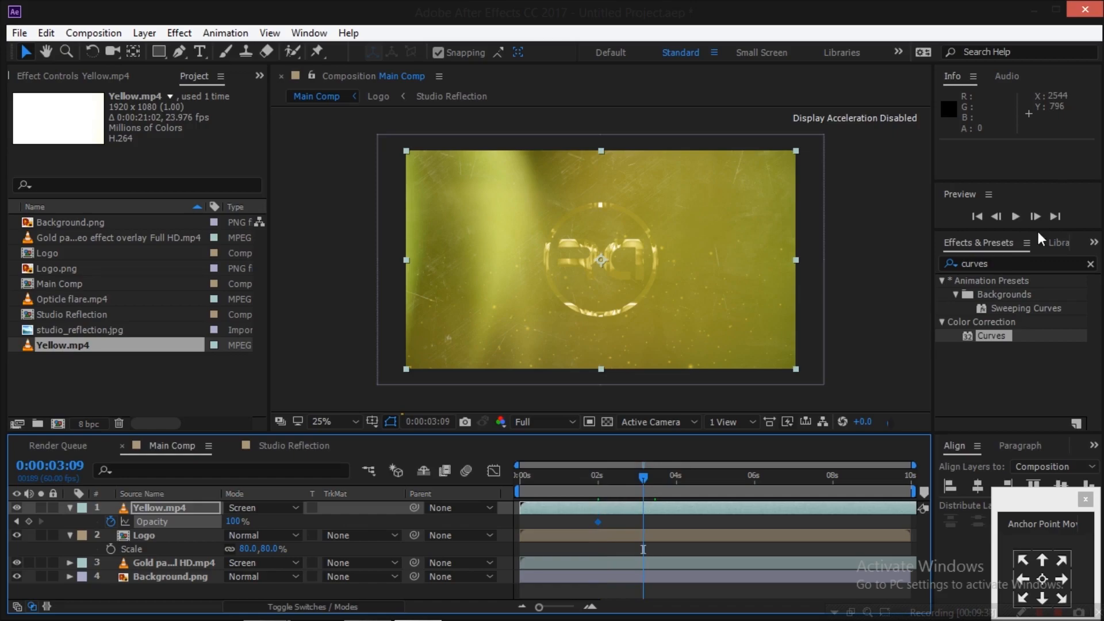
click(999, 218)
click(998, 217)
click(998, 217)
click(997, 217)
click(998, 217)
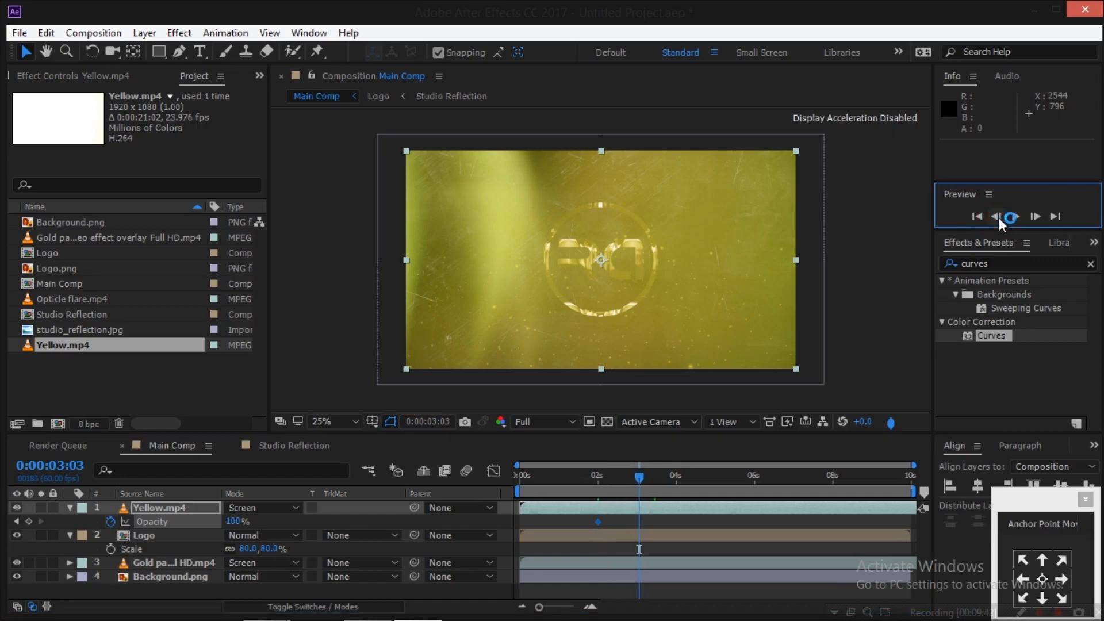
click(999, 217)
click(999, 217)
drag(236, 523, 187, 528)
drag(85, 528, 76, 527)
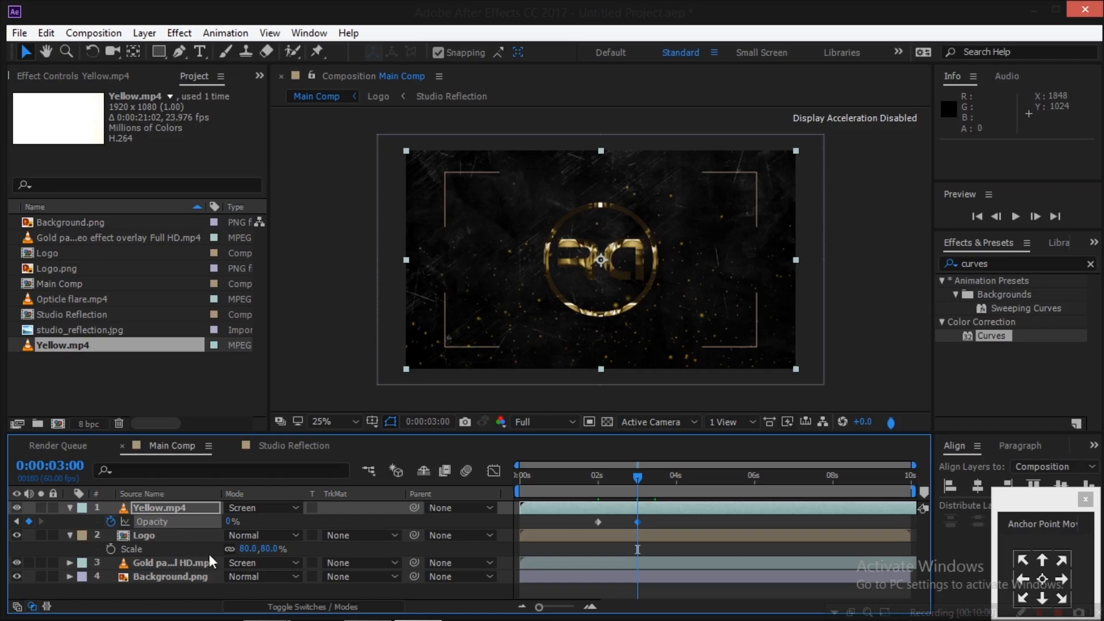
Step: Place Opticle flare.mp4 between the Yellow.mp4 and Logo layers, mute its audio and start it at 0:00:02:00
click(598, 482)
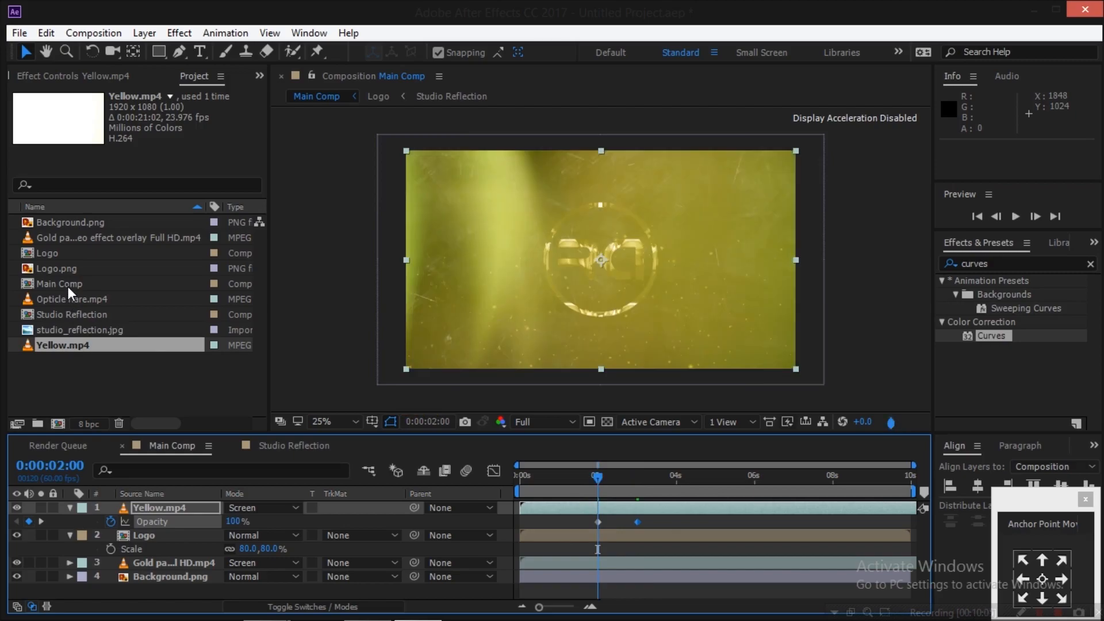
drag(69, 299, 188, 520)
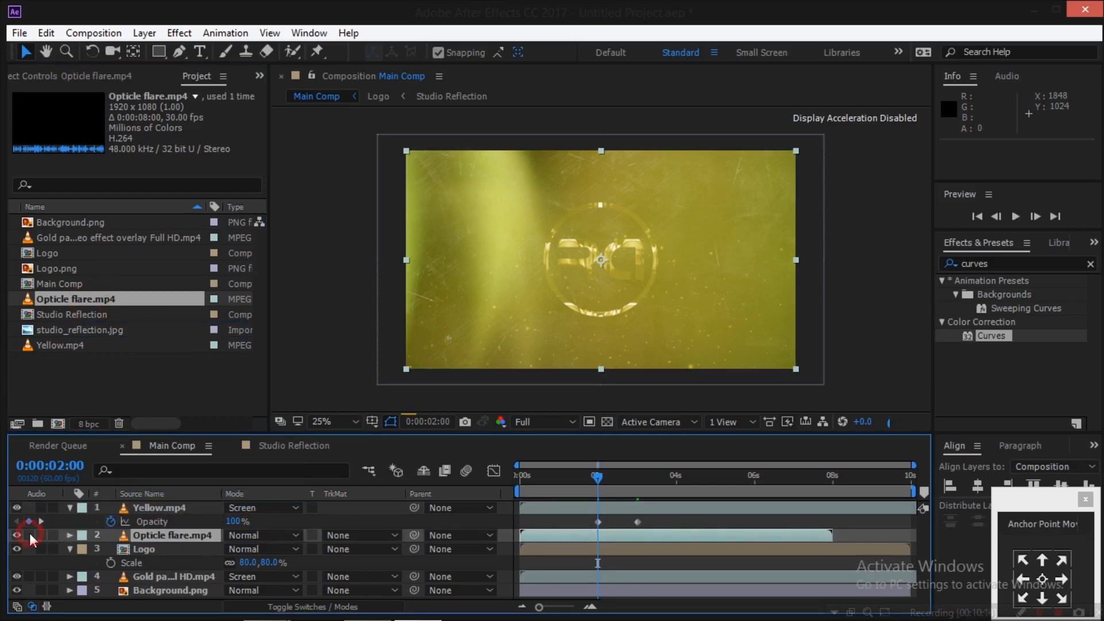
drag(546, 537, 621, 537)
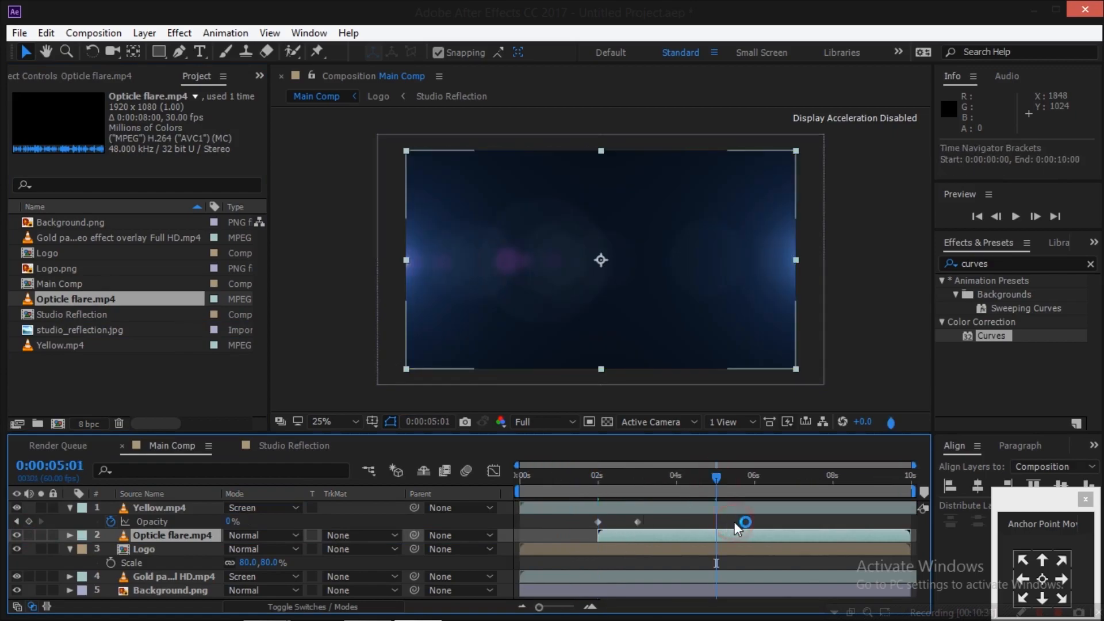
Step: Set the blending mode of the Opticle flare.mp4 layer to Screen
click(723, 382)
click(243, 537)
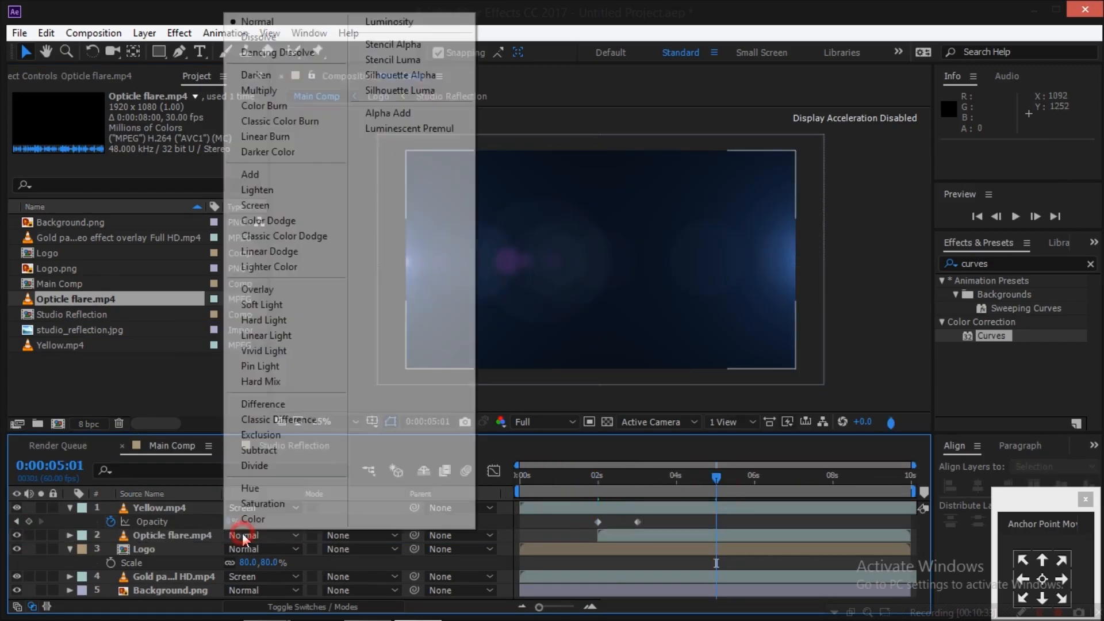
click(262, 208)
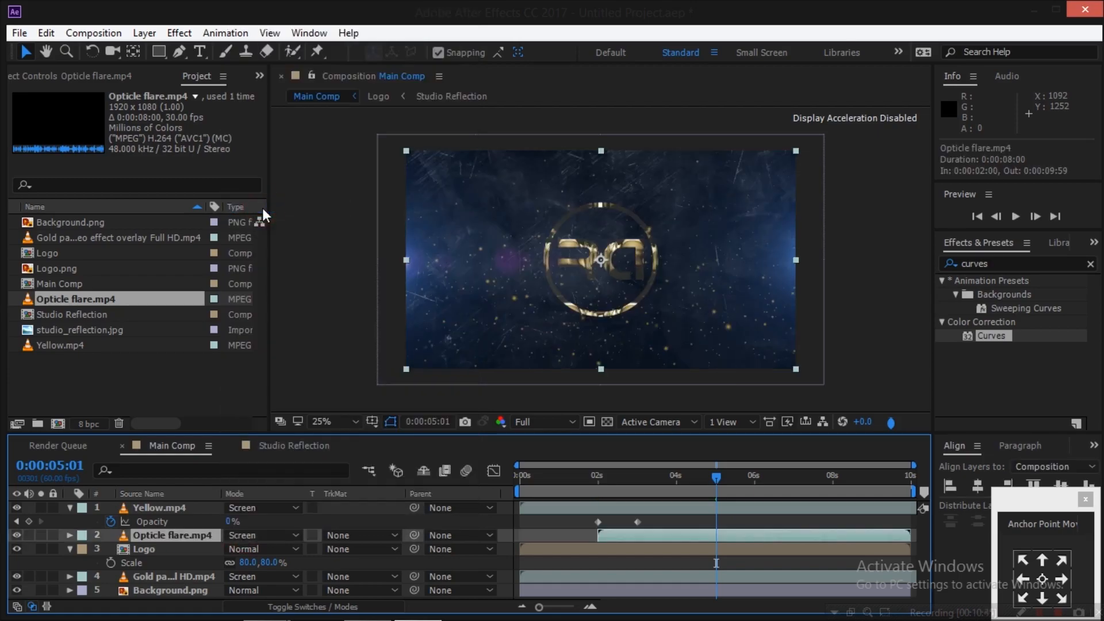
Step: Copy the Curves effect from the Studio Reflection layer in the Logo composition onto the Opticle flare.mp4 layer in Main Comp
double_click(160, 547)
click(163, 522)
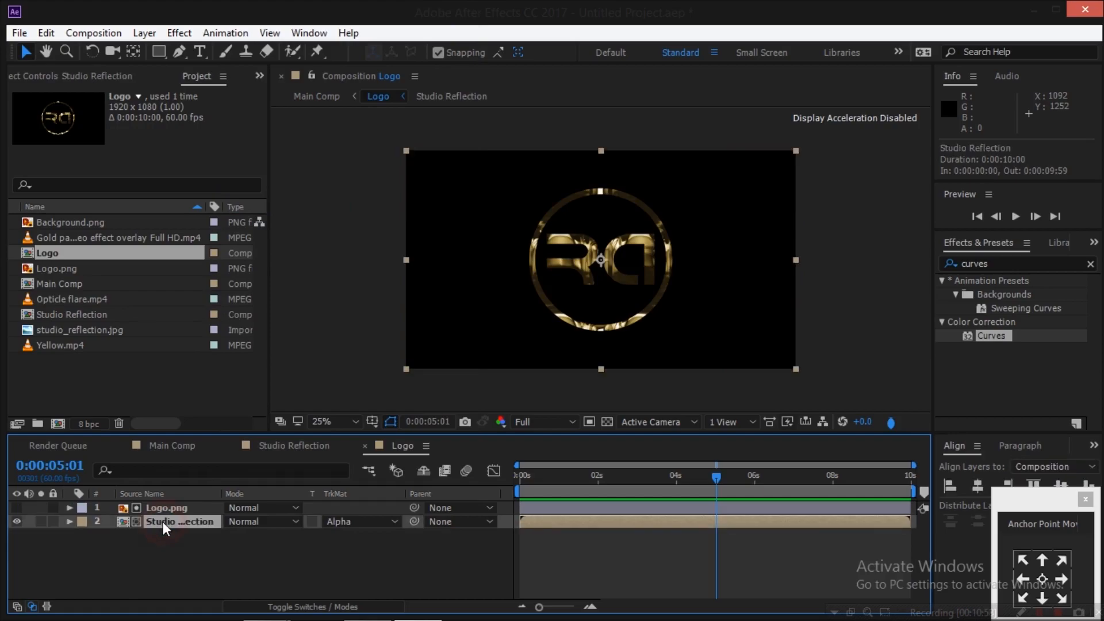
click(42, 75)
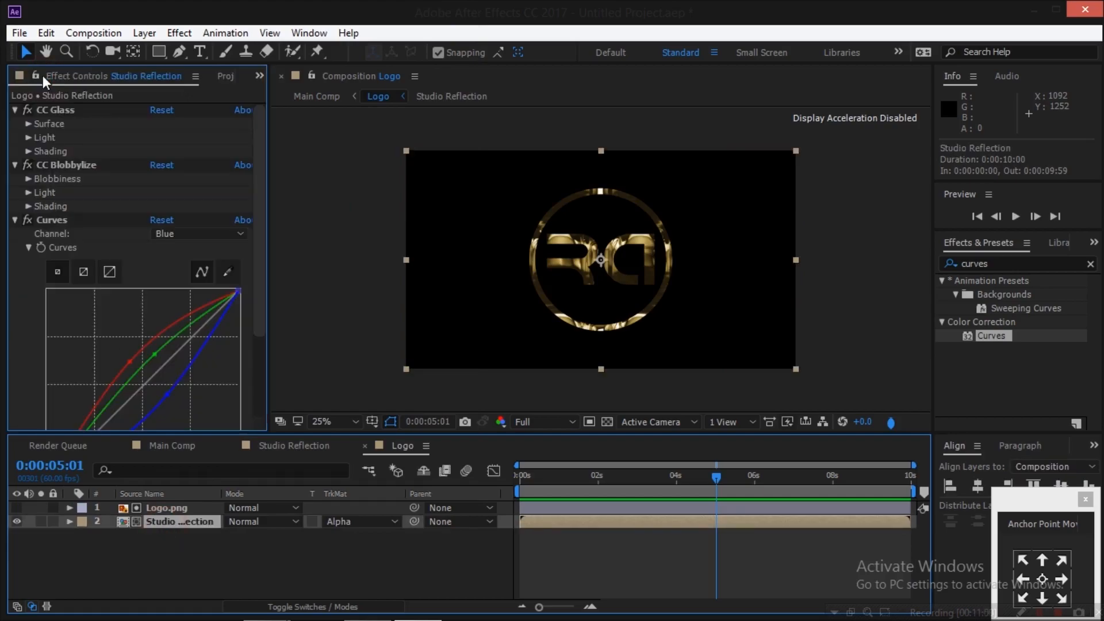
click(51, 221)
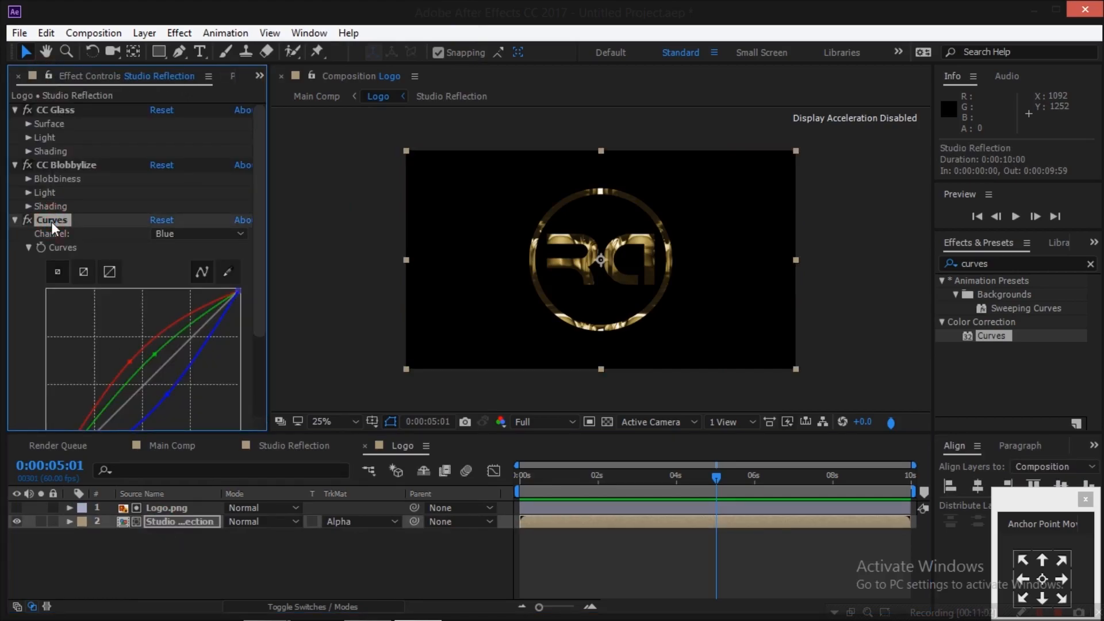
click(182, 444)
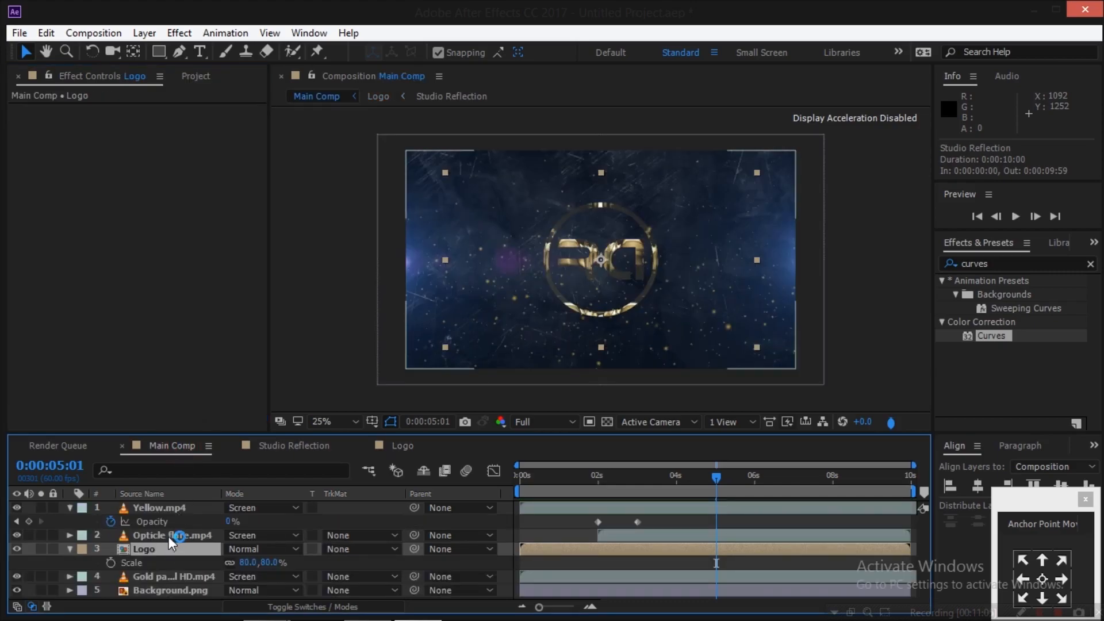
click(171, 536)
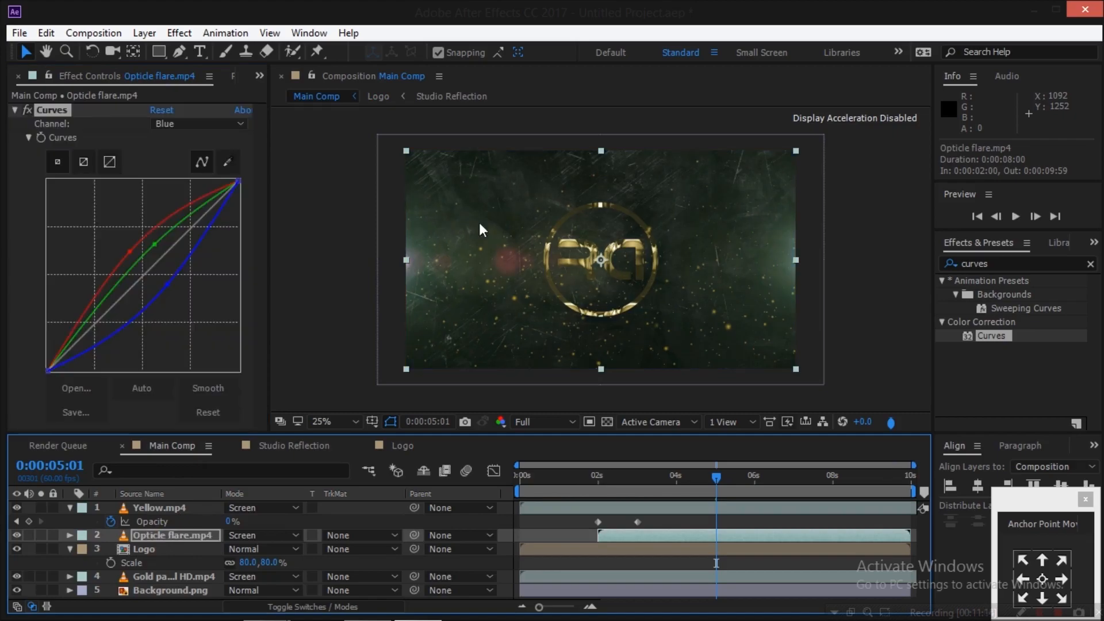
Step: Reduce the Opacity of the Opticle flare.mp4 layer to 50%
key(t)
click(231, 548)
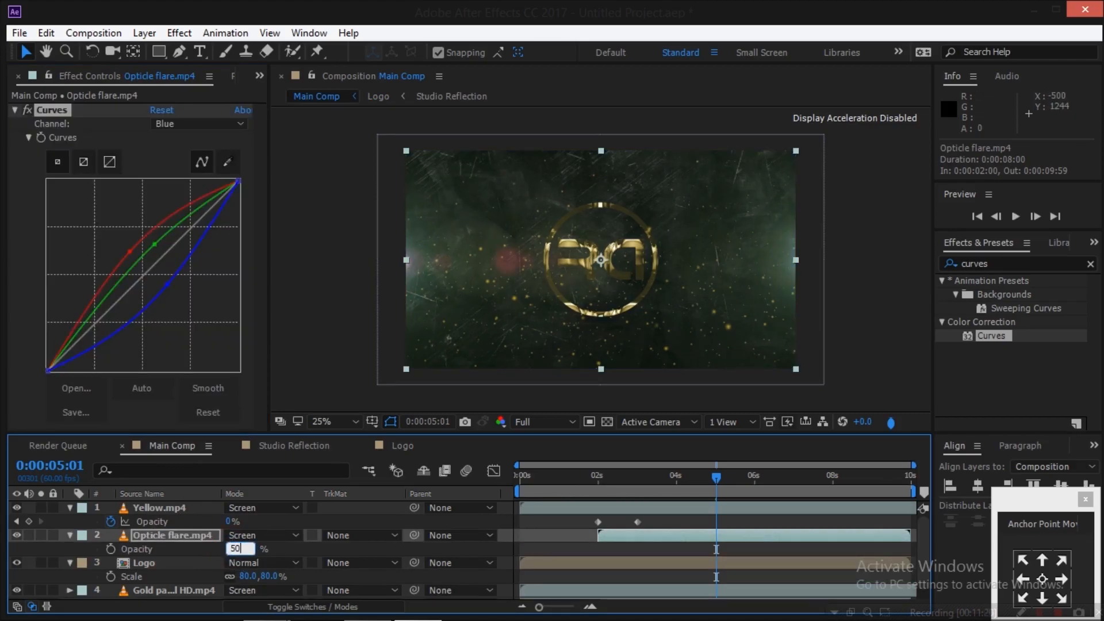
key(Return)
click(662, 523)
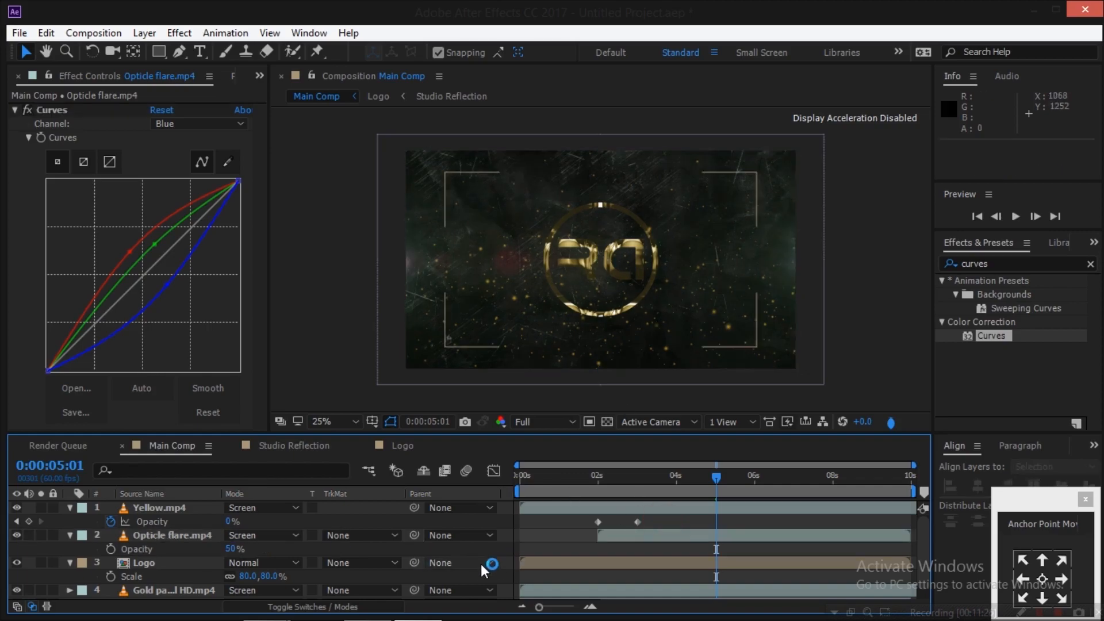
Step: Create a black 1920 x 1080 solid layer named Anamorphic in Main Comp
scroll(380, 575, down, 1)
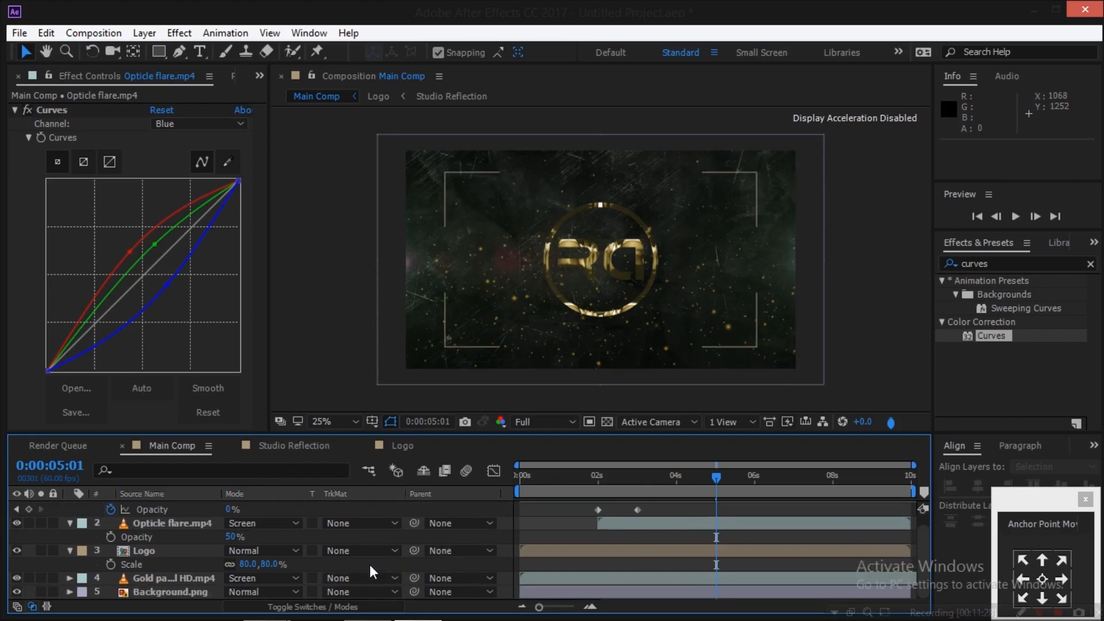
right_click(371, 565)
mouse_move(526, 388)
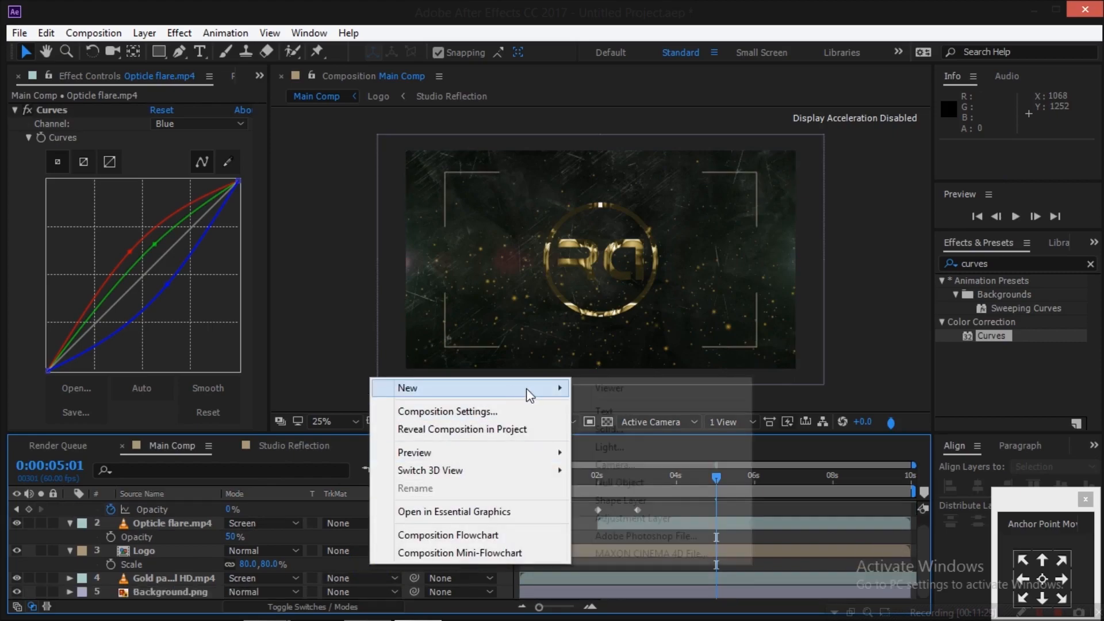
click(607, 426)
text(Anamorphic)
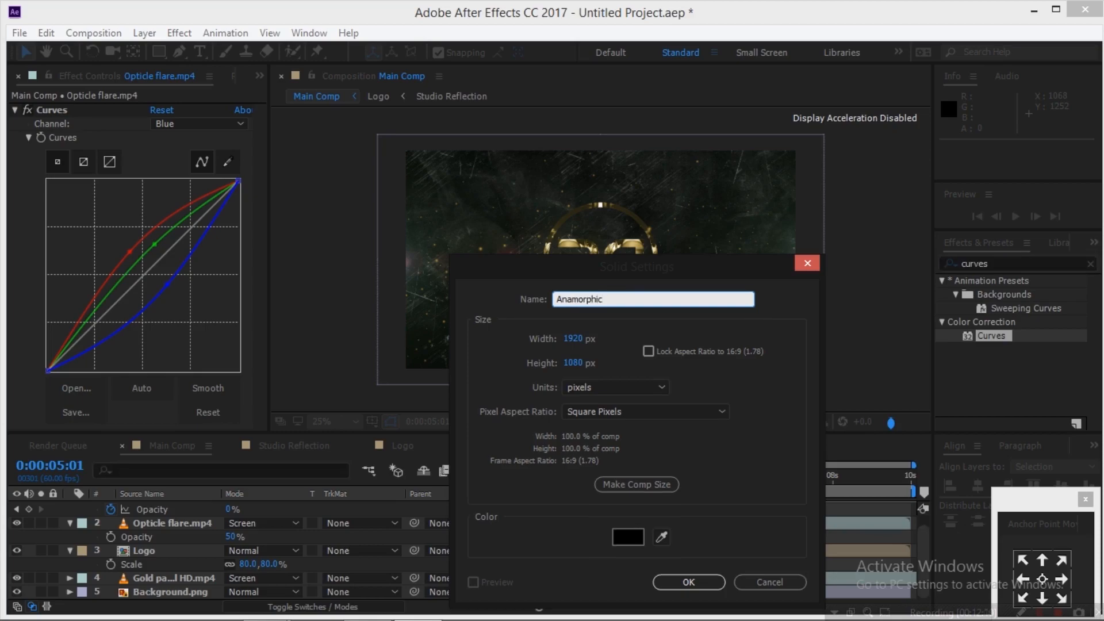
key(Return)
Step: Show the rulers and the Title/Action Safe guides in the Main Comp viewer
click(329, 219)
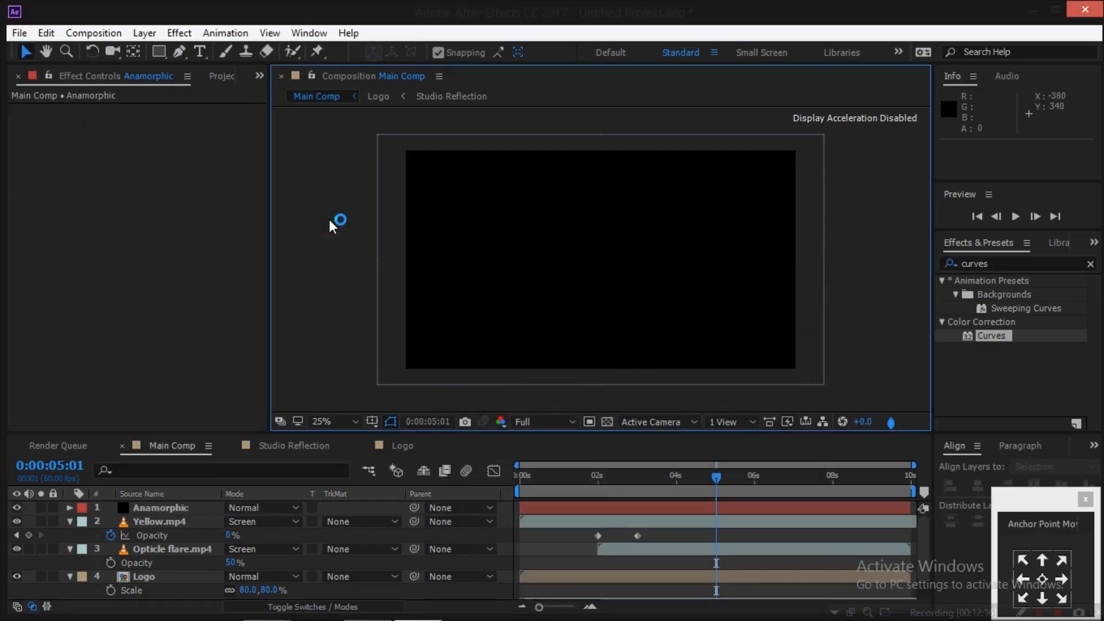
key(ctrl+r)
click(390, 422)
click(394, 442)
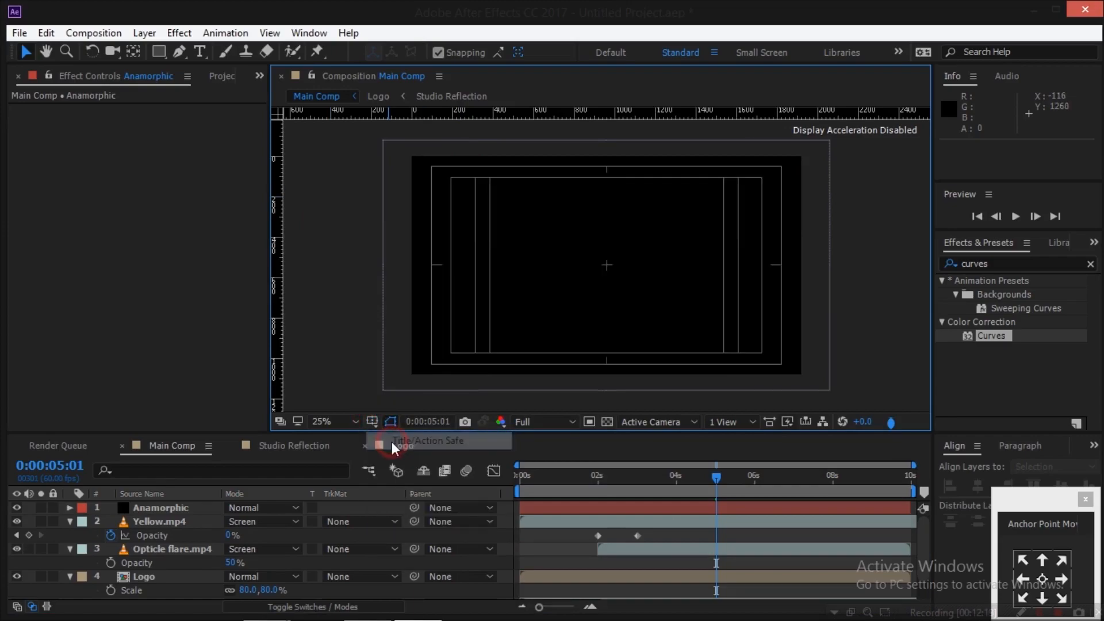
Step: Place a horizontal guide at position 107 along the upper edge of the title-safe area
key(period)
key(period)
key(h)
drag(539, 231, 573, 402)
key(v)
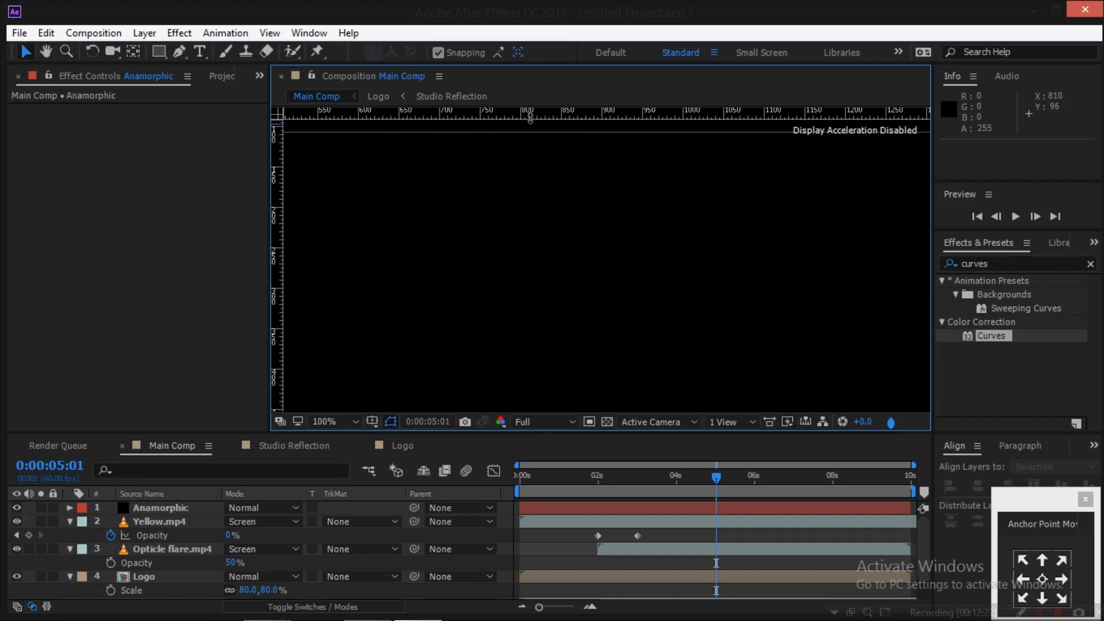
drag(530, 123, 531, 131)
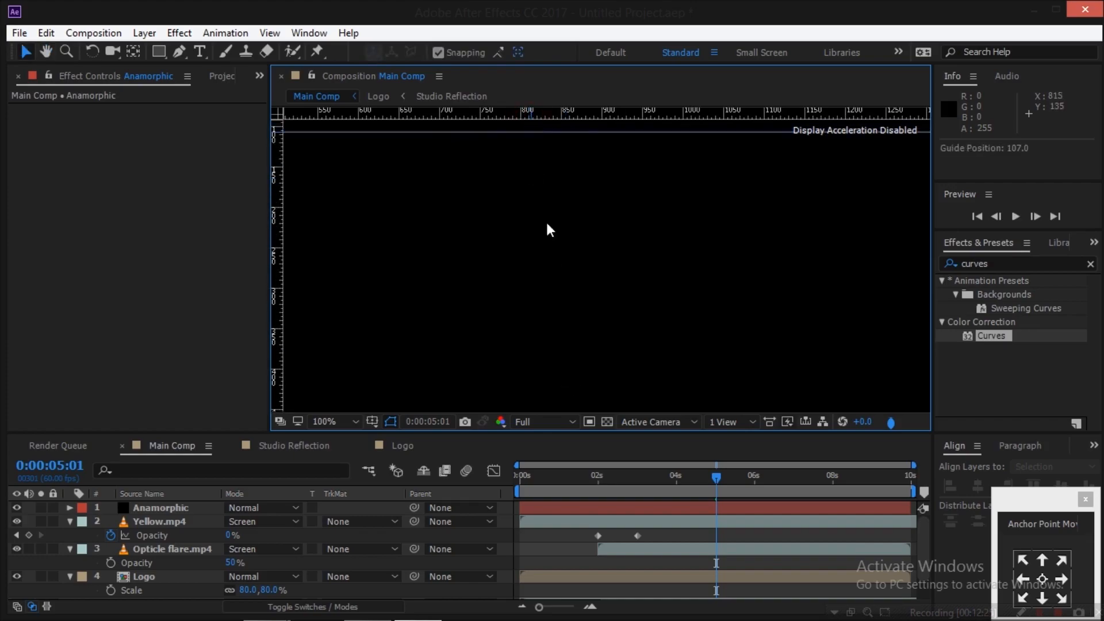
scroll(551, 248, down, 4)
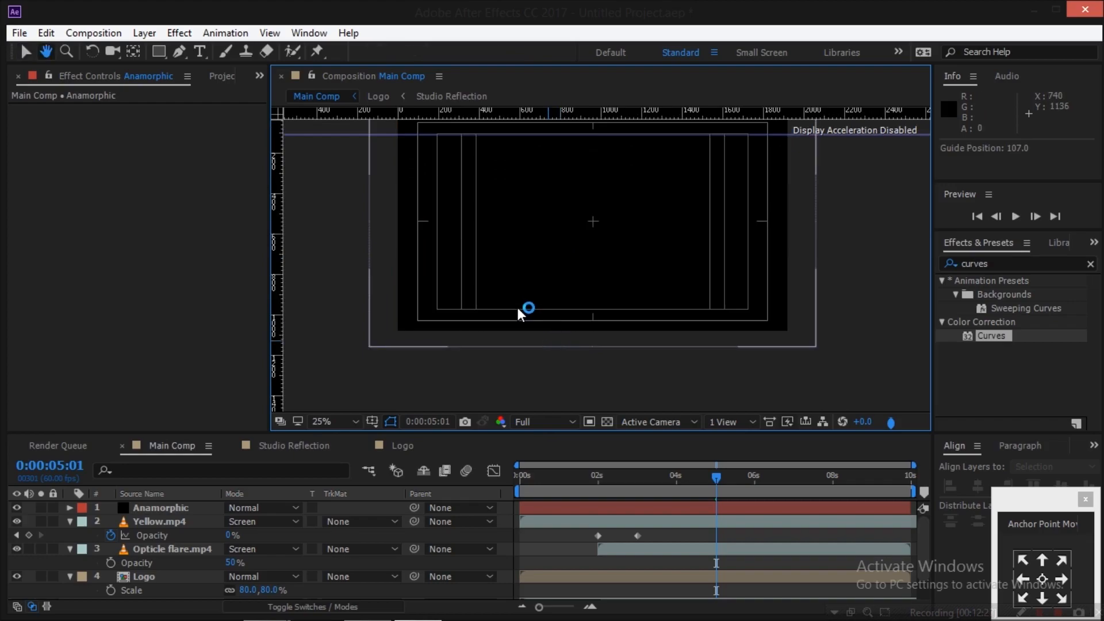
Step: Place a second horizontal guide at position 972 along the lower edge of the title-safe area and fit the composition in the viewer
scroll(516, 309, up, 4)
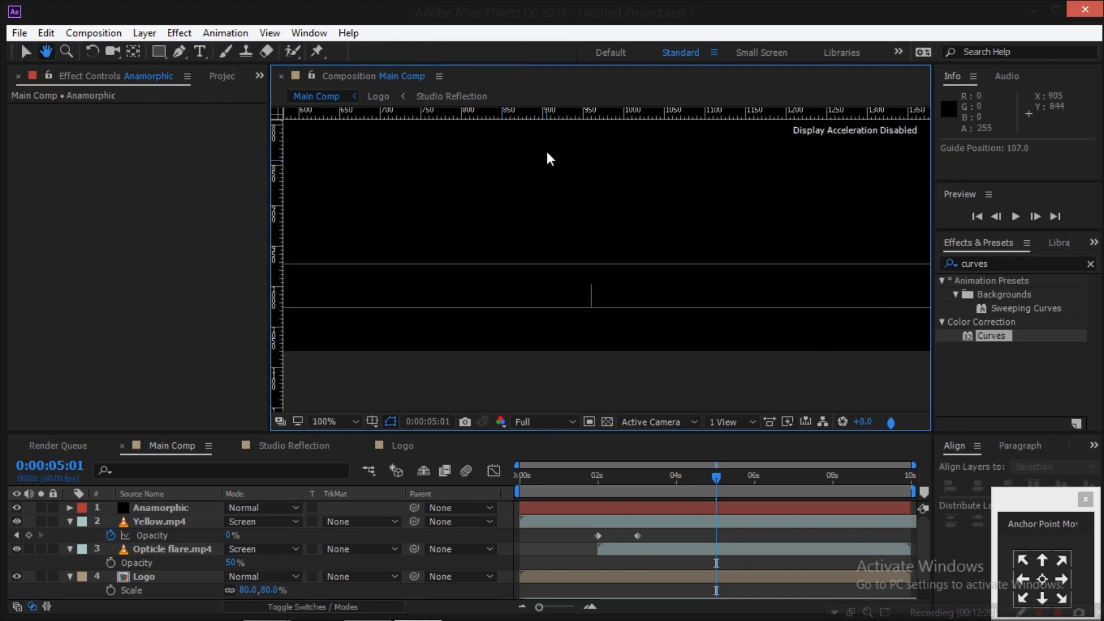
drag(547, 116, 538, 263)
click(336, 425)
click(381, 148)
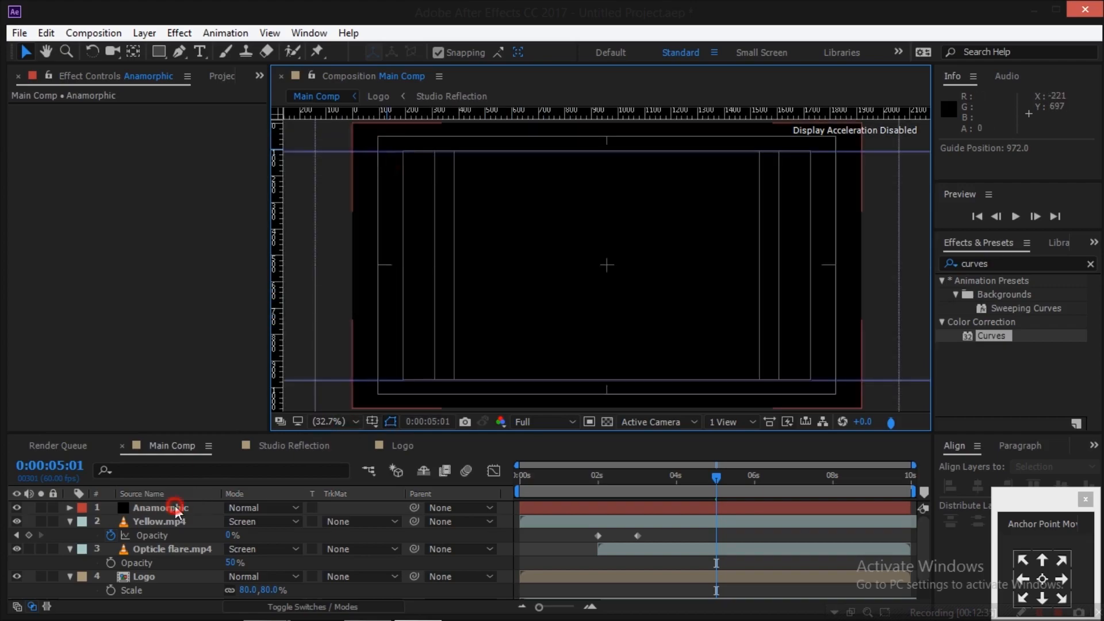
Step: Draw a rectangular mask on the Anamorphic layer between the two guides, wider than the frame, and set its mode to Subtract
click(176, 507)
click(158, 51)
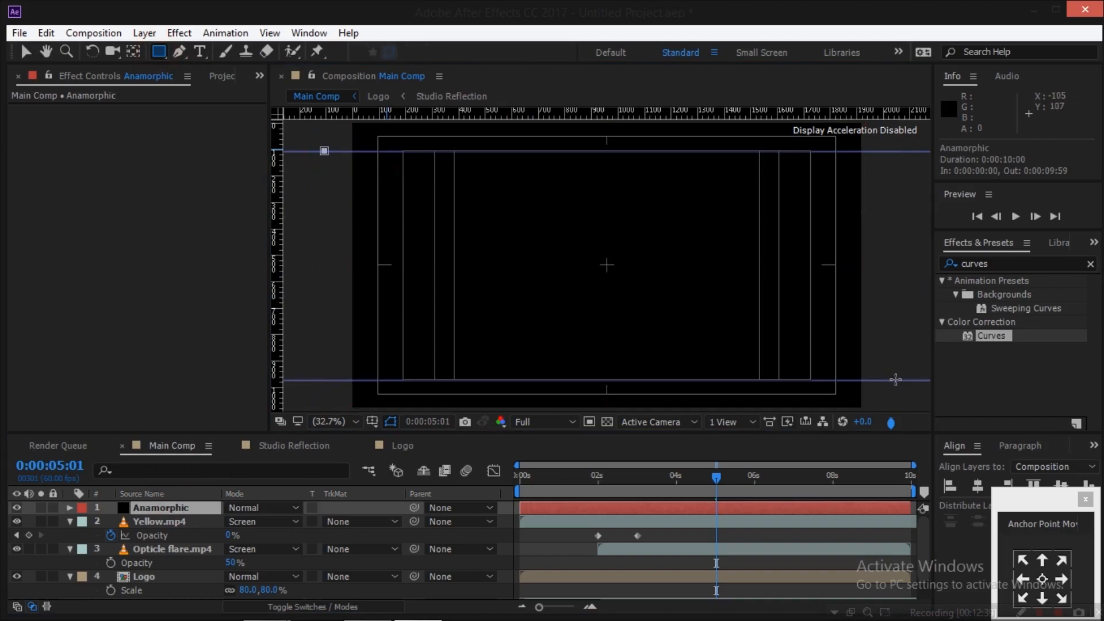
drag(896, 378, 896, 380)
click(270, 536)
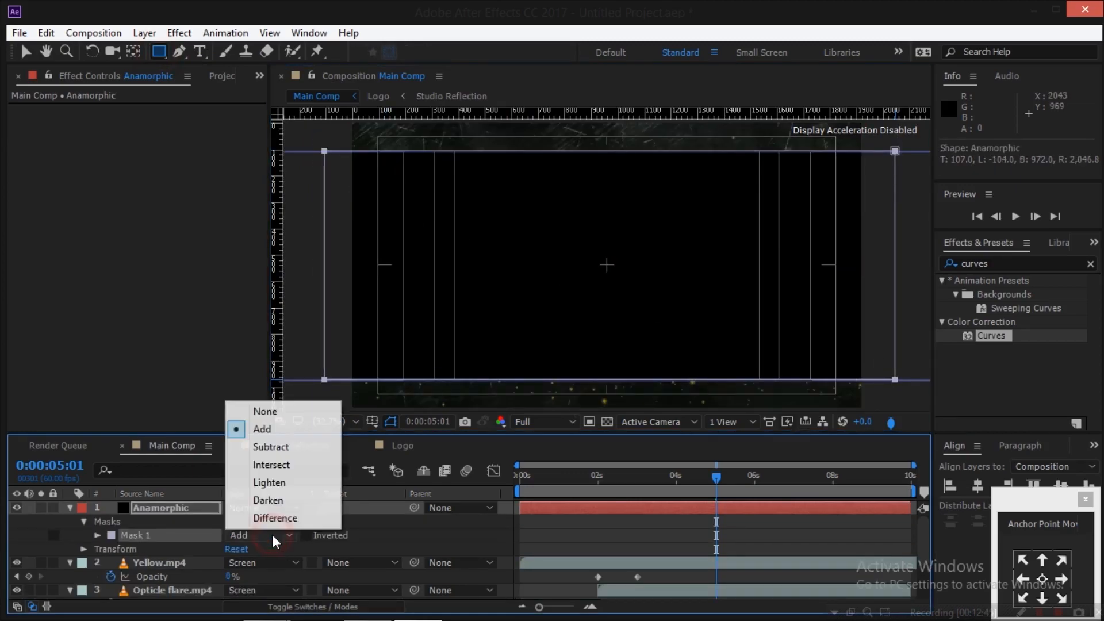
click(272, 447)
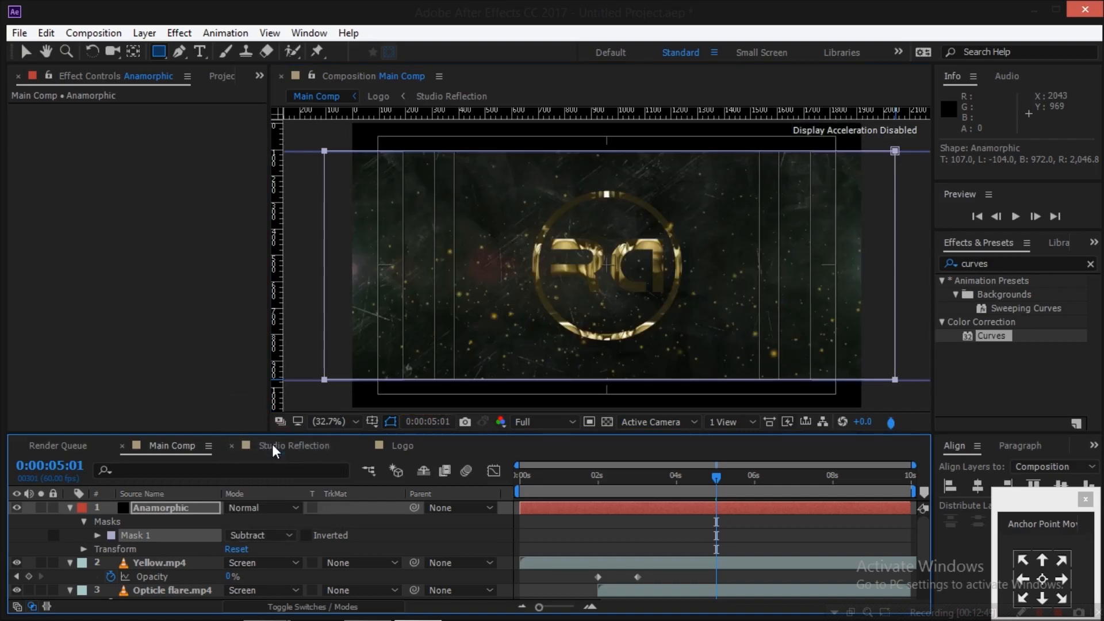
click(26, 54)
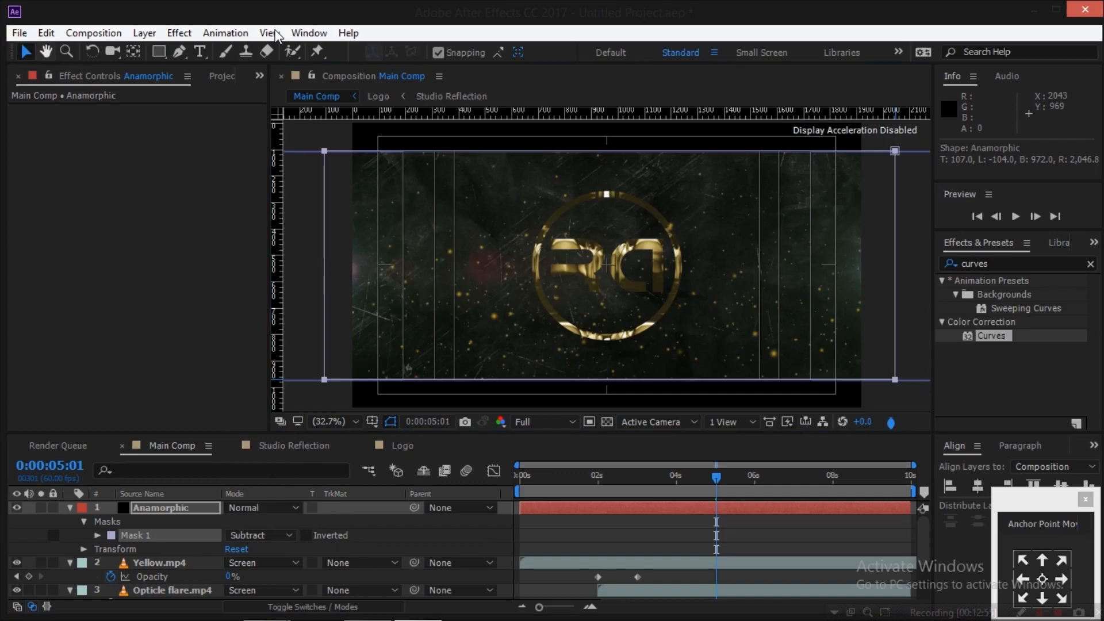
Step: Hide the guides in the Main Comp viewer
click(278, 34)
click(308, 202)
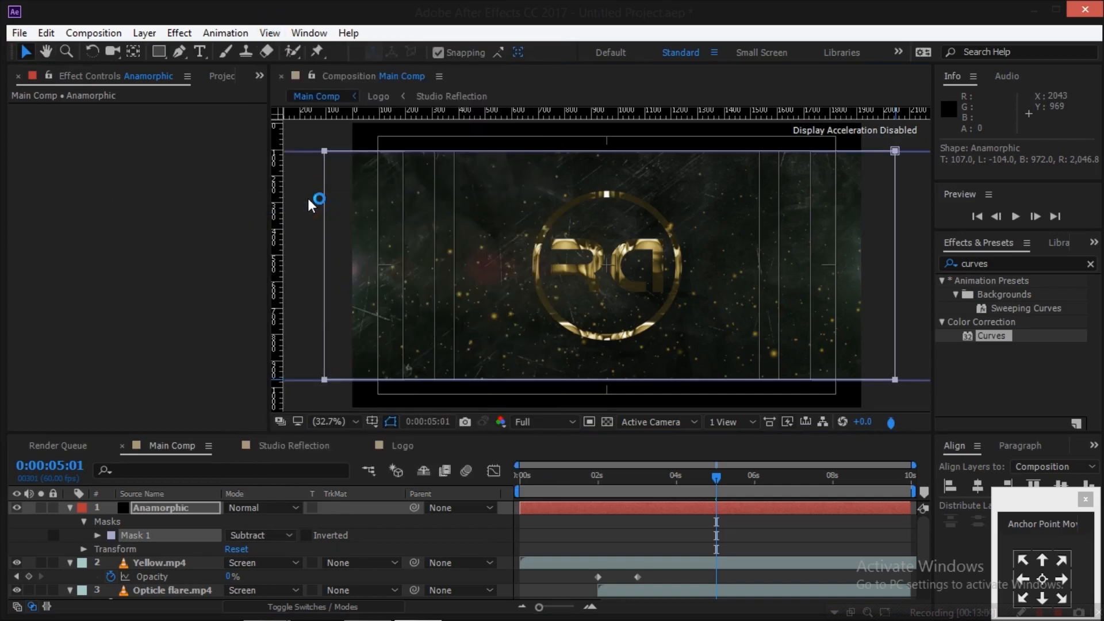